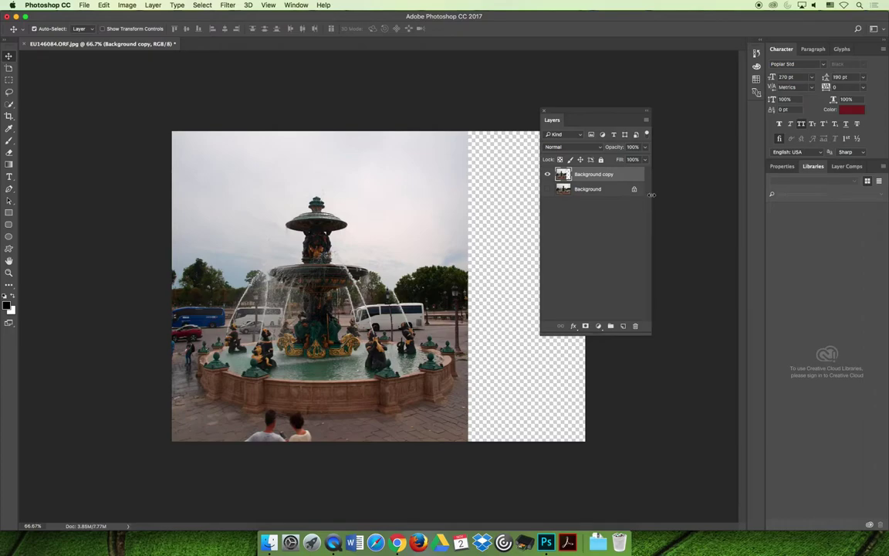
Convert the fountain layers into a 1080 × 1920 Artboard 1, then close the document without saving
{"action": "left_click", "coordinate": [152, 5]}
{"action": "mouse_move", "coordinate": [154, 15]}
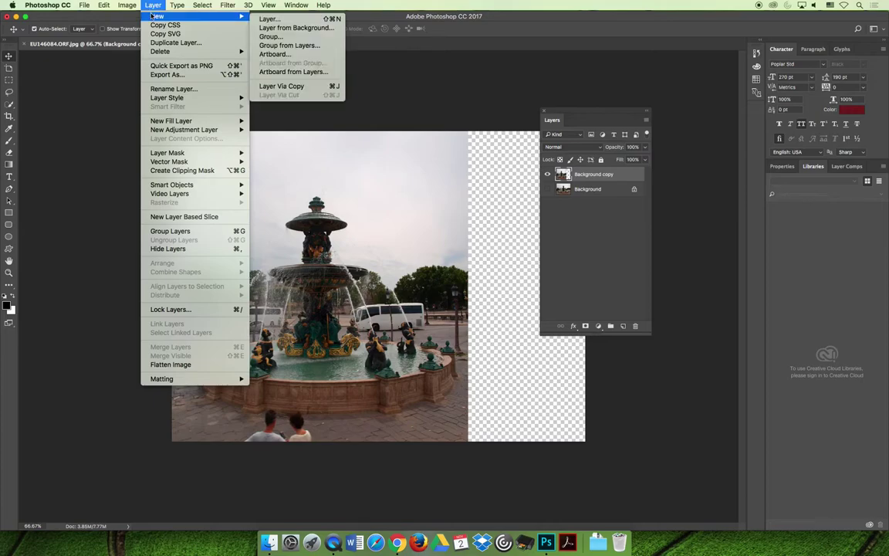
{"action": "left_click", "coordinate": [328, 57]}
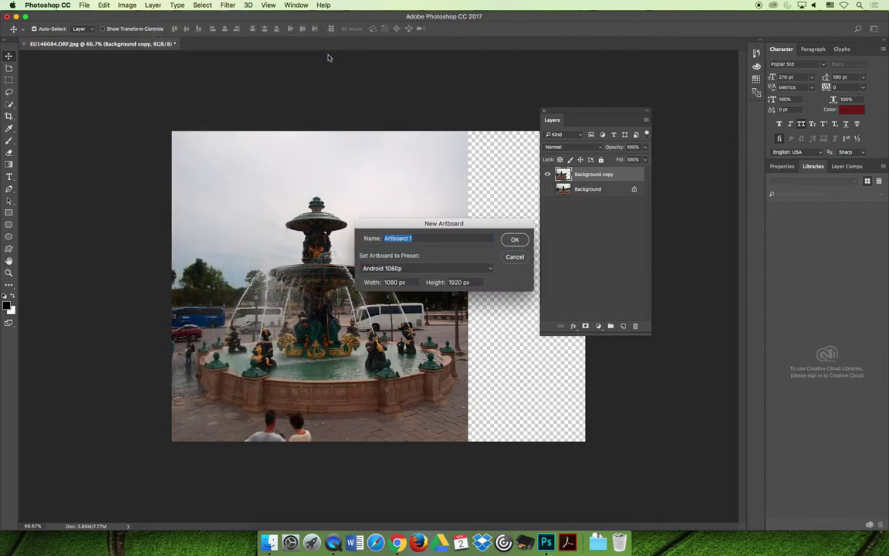
{"action": "left_click", "coordinate": [516, 240]}
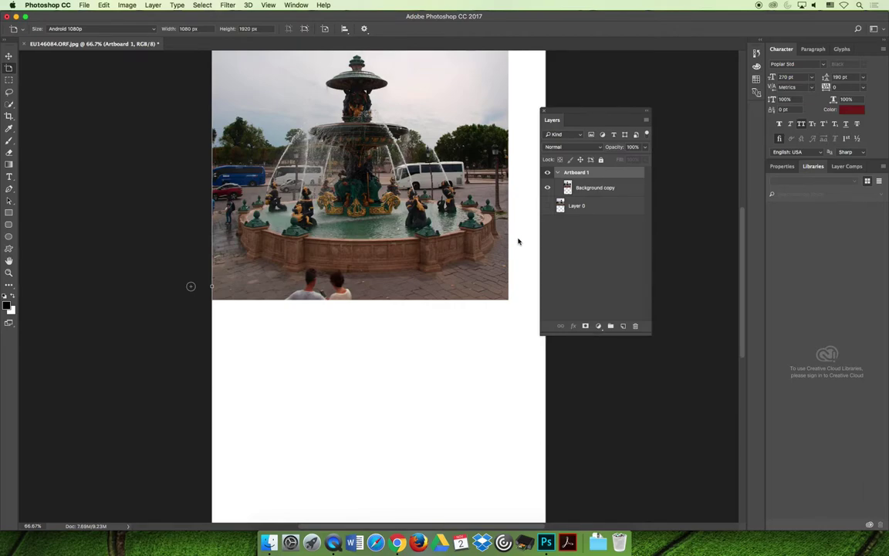
{"action": "left_click", "coordinate": [8, 16]}
{"action": "left_click", "coordinate": [413, 180]}
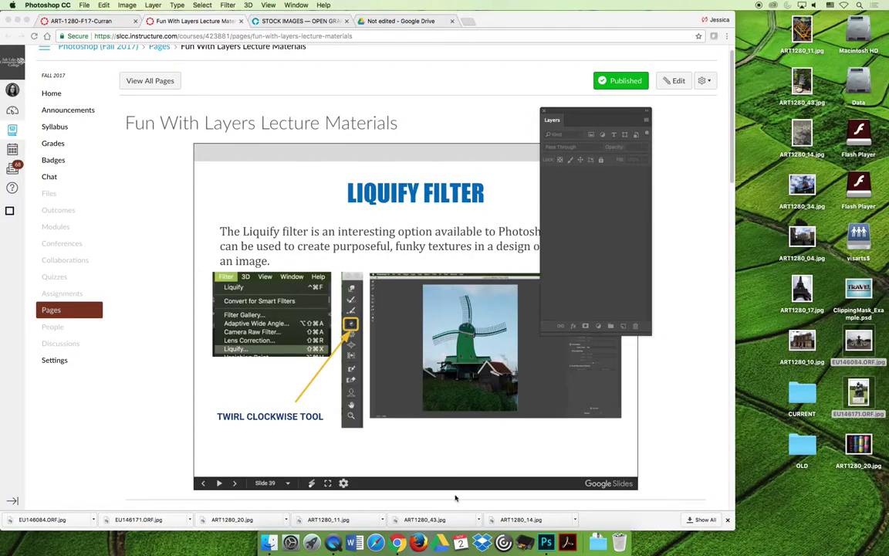
Bring Photoshop forward and open a New Document dialog showing the 1500 × 1125 px preset
{"action": "left_click", "coordinate": [546, 544]}
{"action": "left_click", "coordinate": [82, 4]}
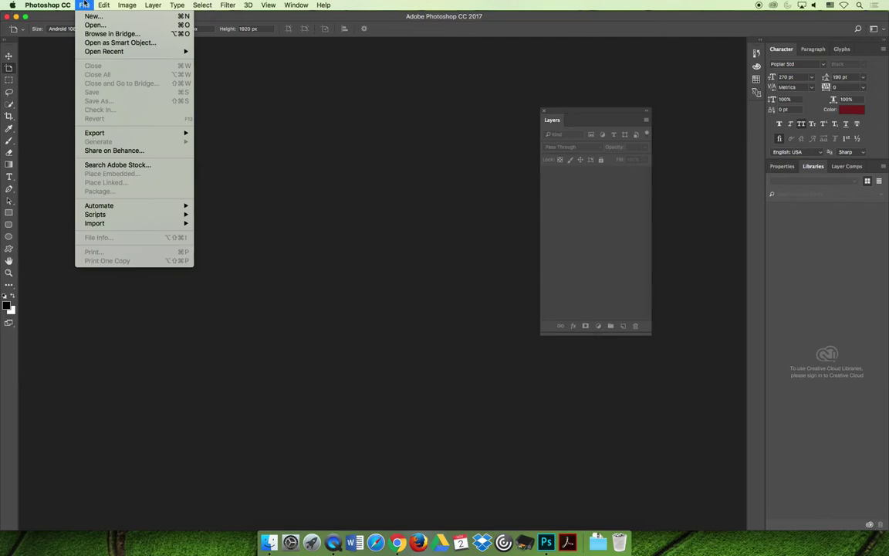
{"action": "left_click", "coordinate": [90, 16]}
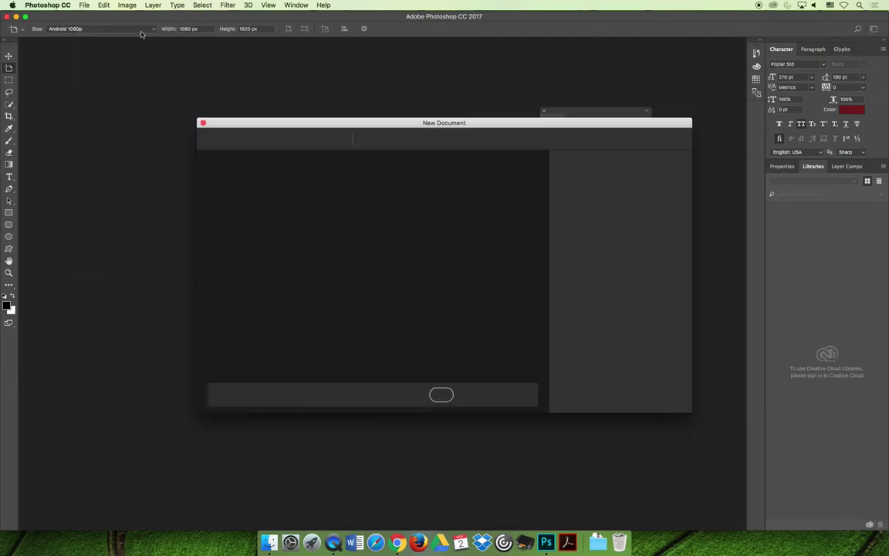
{"action": "left_click_drag", "start_coordinate": [429, 124], "coordinate": [437, 96]}
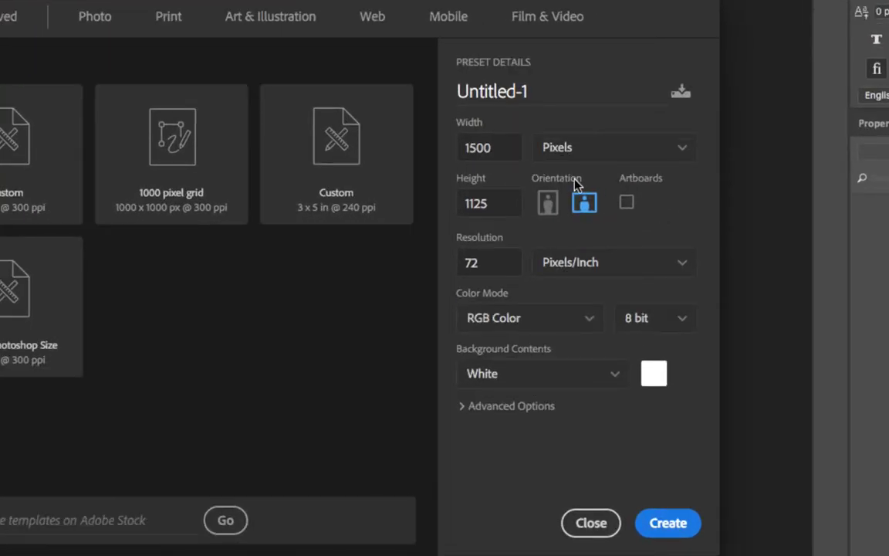
Enable Artboards and set the new document size to 6 × 4 inches
{"action": "left_click", "coordinate": [628, 202]}
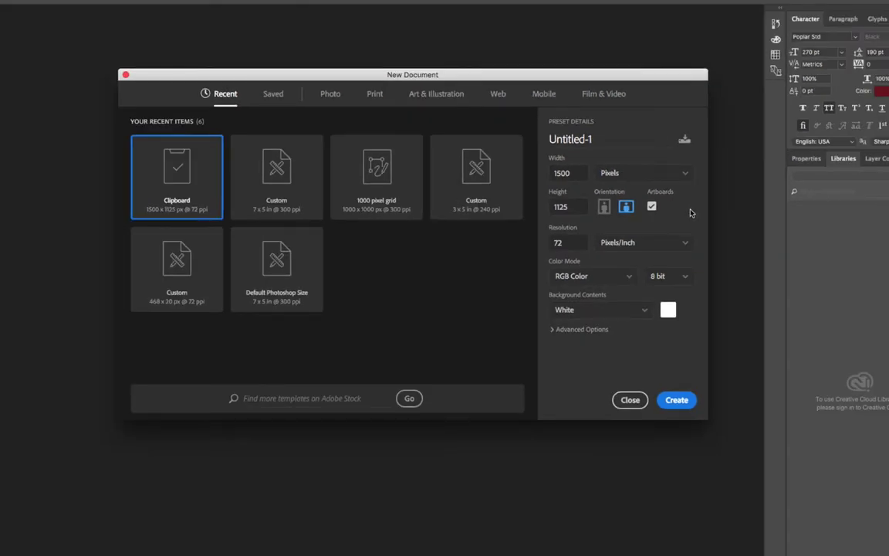
{"action": "left_click", "coordinate": [629, 174]}
{"action": "left_click", "coordinate": [627, 211]}
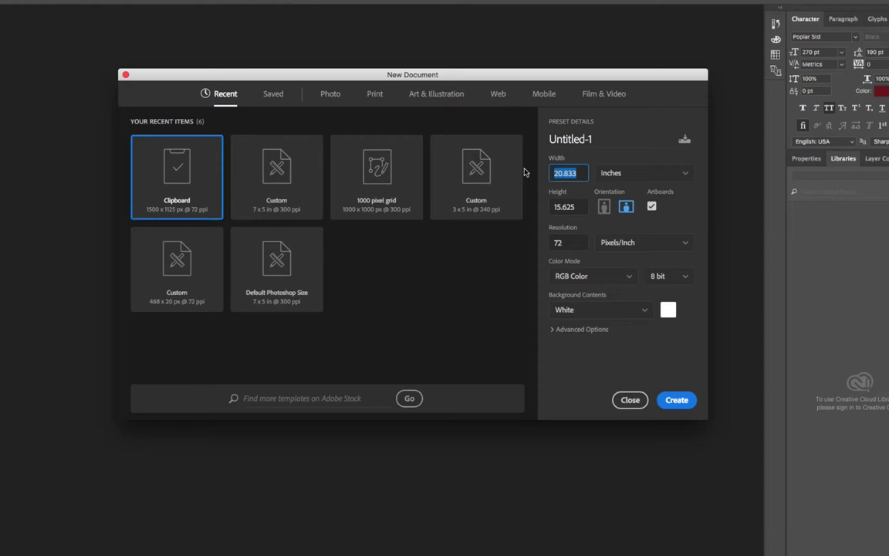
{"action": "type", "text": "6i"}
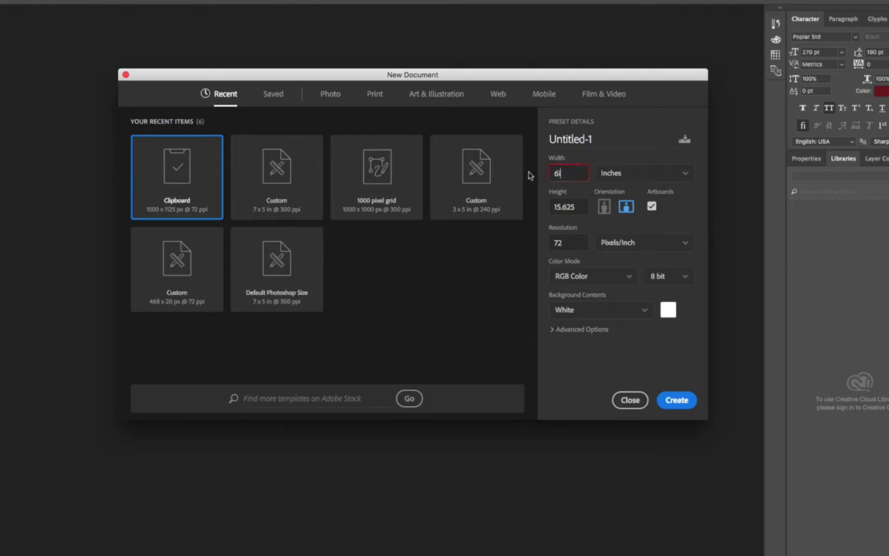
{"action": "type", "text": "n"}
{"action": "key", "text": "Tab"}
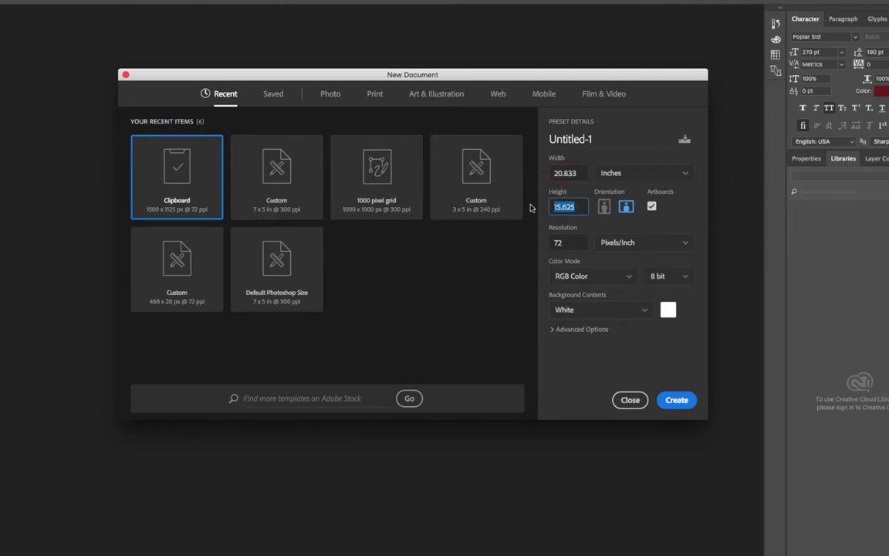
{"action": "type", "text": "4"}
{"action": "key", "text": "shift+Tab"}
{"action": "type", "text": "6"}
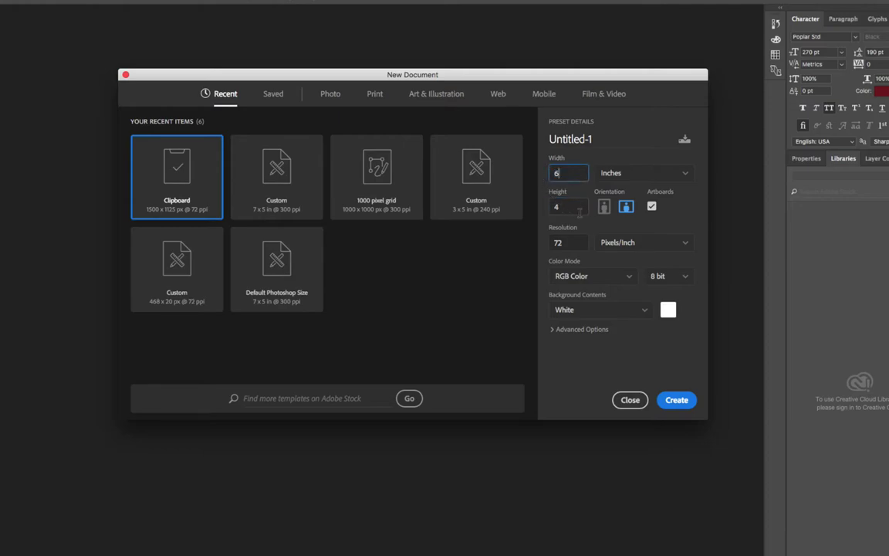
{"action": "key", "text": "Tab"}
{"action": "key", "text": "Tab"}
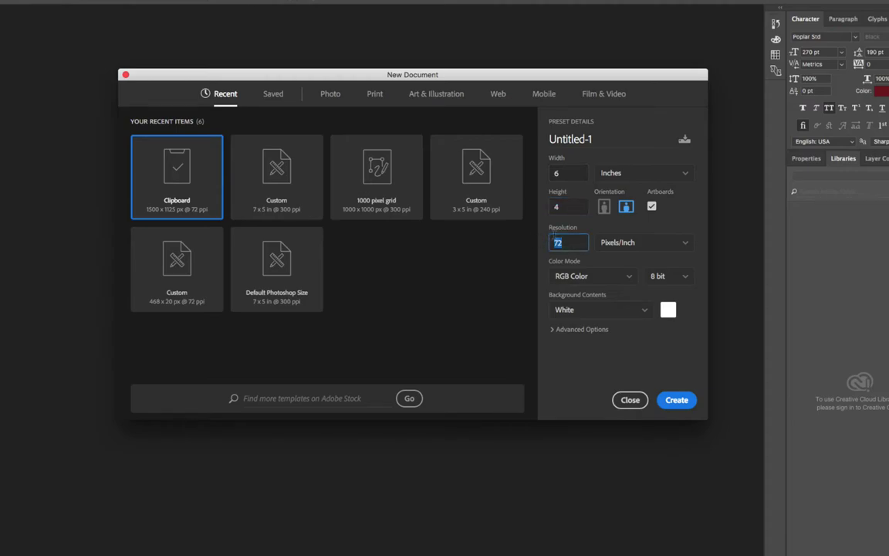
Set resolution to 300 ppi, keep RGB Color, and create the document
{"action": "type", "text": "300"}
{"action": "left_click", "coordinate": [604, 276]}
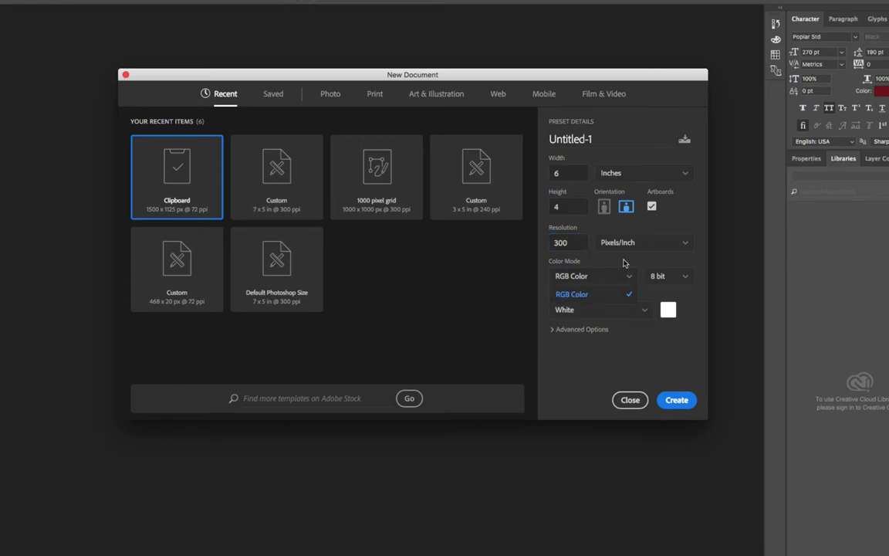
{"action": "left_click", "coordinate": [625, 263]}
{"action": "left_click", "coordinate": [677, 400]}
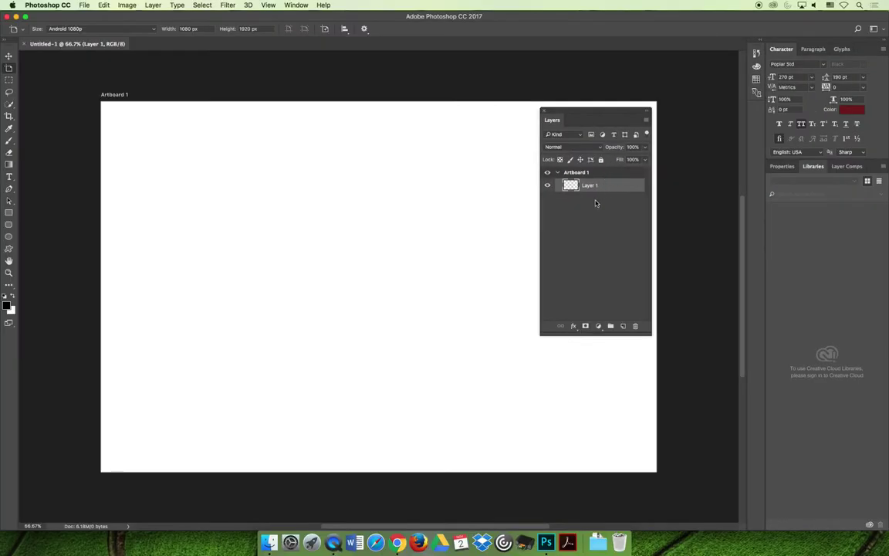
Add Layer 2, Layer 3 and Layer 4 above Layer 1 in Artboard 1
{"action": "key", "text": "v"}
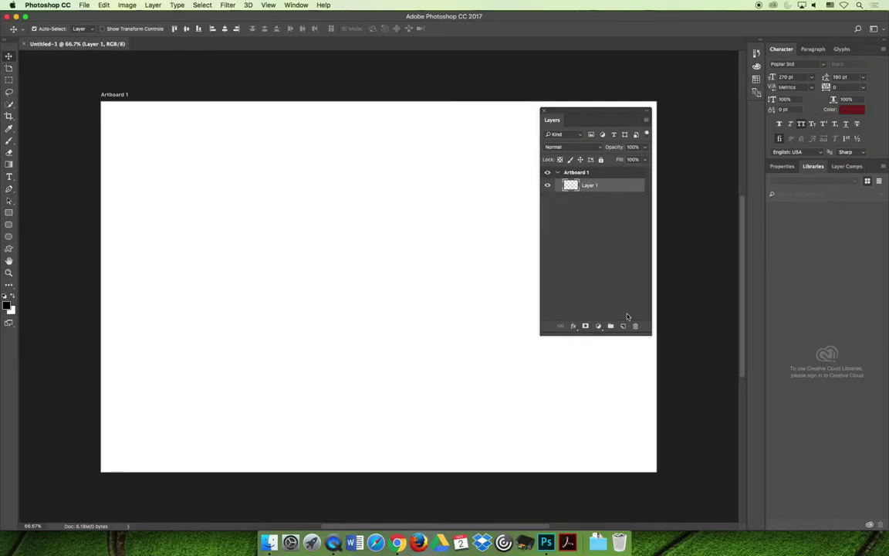
{"action": "left_click", "coordinate": [623, 327]}
{"action": "left_click", "coordinate": [623, 327]}
{"action": "left_click", "coordinate": [623, 327]}
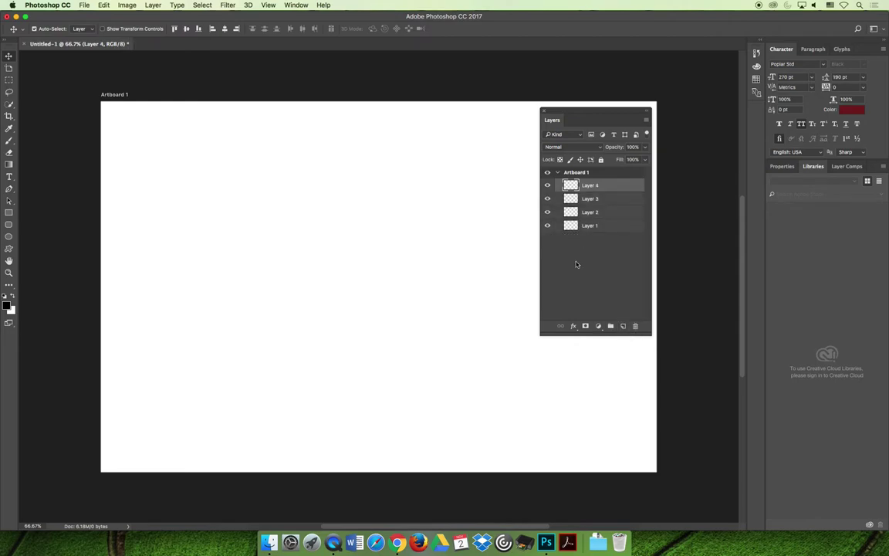
{"action": "left_click_drag", "start_coordinate": [581, 113], "coordinate": [719, 116]}
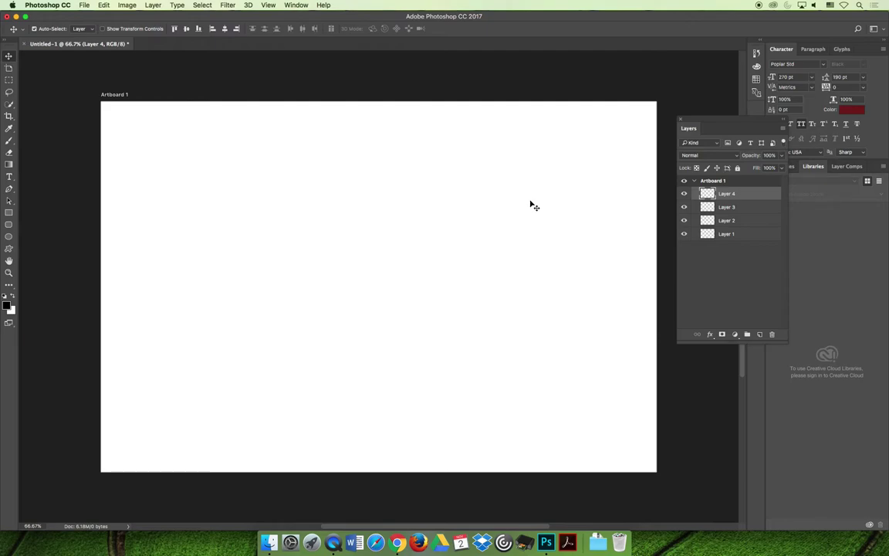
{"action": "key", "text": "super+minus"}
{"action": "key", "text": "super+minus"}
{"action": "key", "text": "super+minus"}
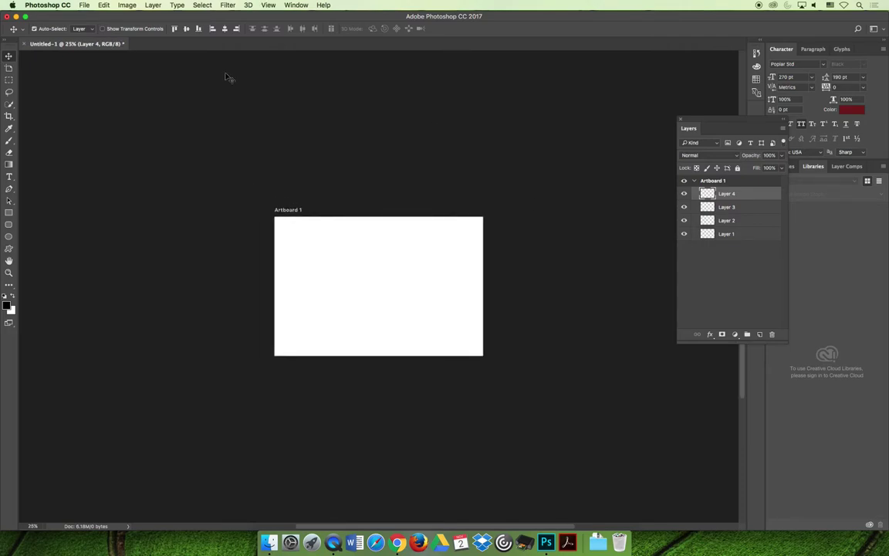
Add Artboards 2, 3 and 4 next to Artboard 1
{"action": "left_click", "coordinate": [744, 182]}
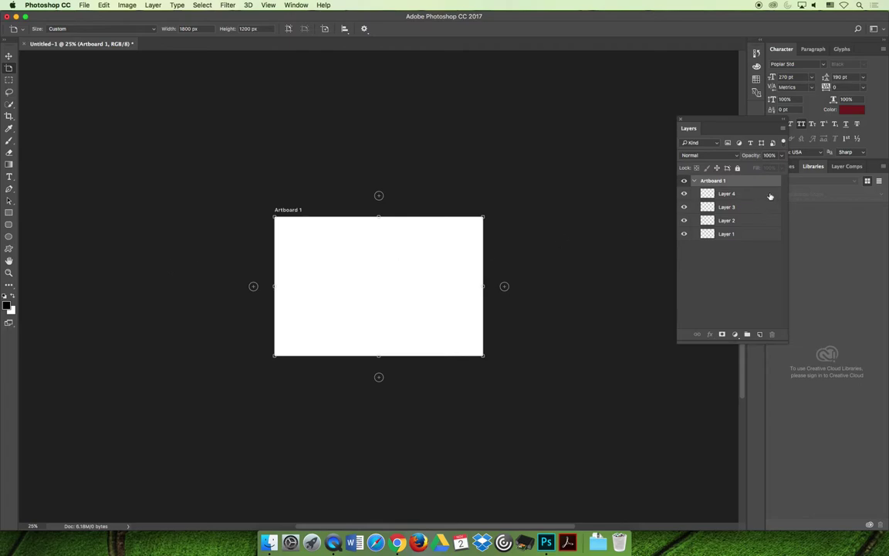
{"action": "left_click", "coordinate": [505, 287]}
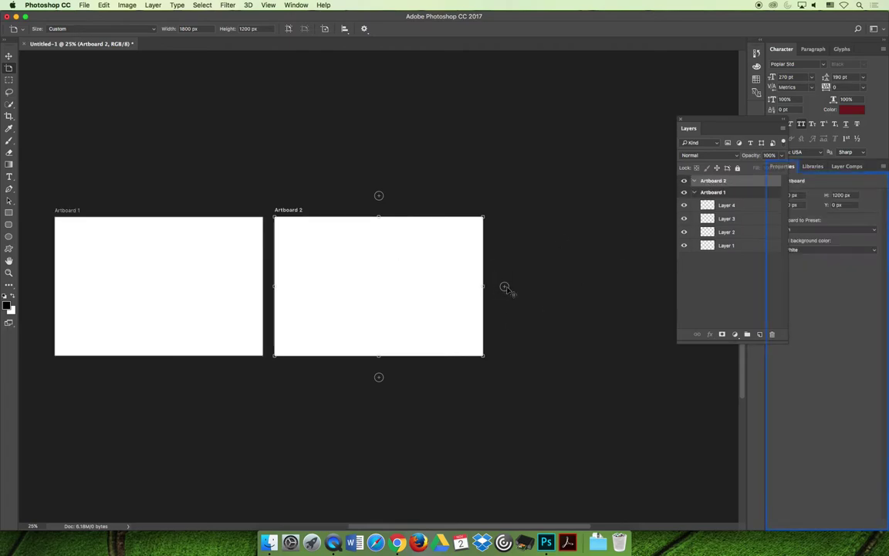
{"action": "left_click", "coordinate": [378, 196]}
{"action": "left_click", "coordinate": [378, 194]}
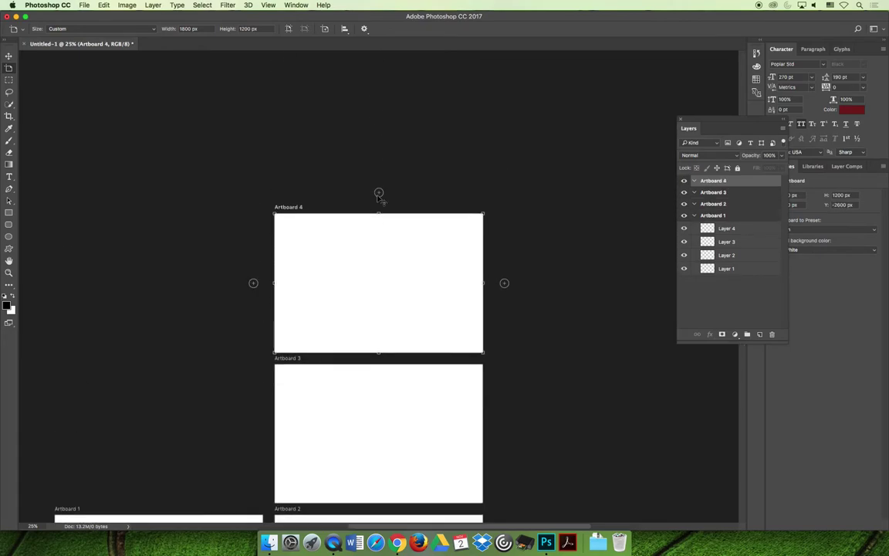
Undo Artboards 4, 3 and 2, and centre Artboard 1 in the view
{"action": "key", "text": "super+z"}
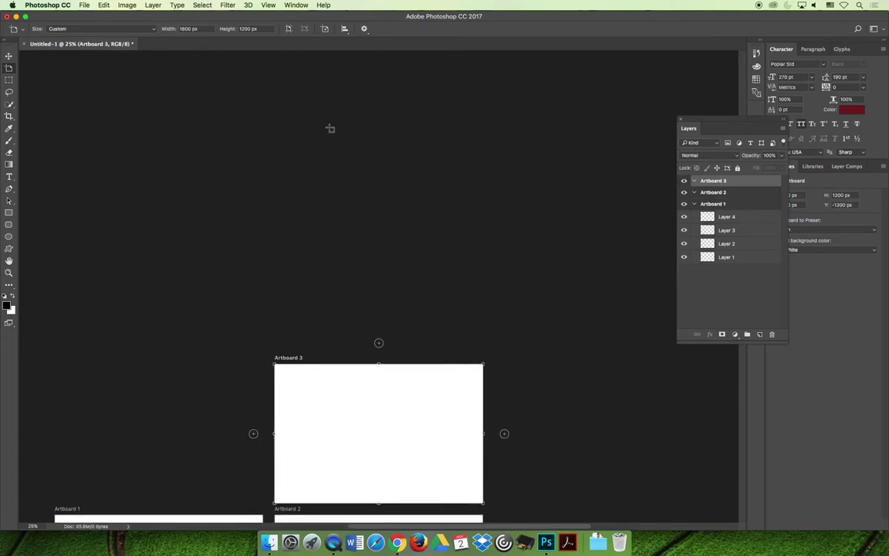
{"action": "left_click", "coordinate": [126, 5]}
{"action": "mouse_move", "coordinate": [101, 6]}
{"action": "left_click", "coordinate": [108, 34]}
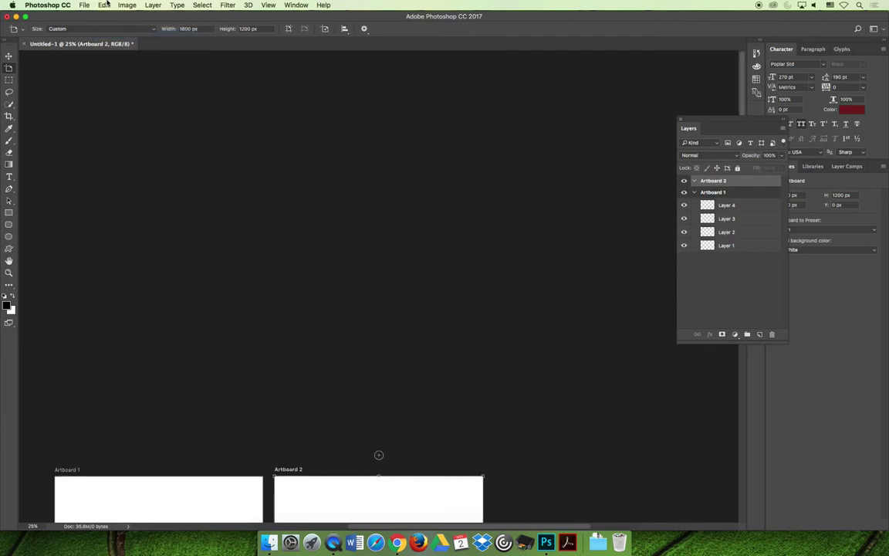
{"action": "left_click", "coordinate": [104, 5]}
{"action": "left_click", "coordinate": [108, 34]}
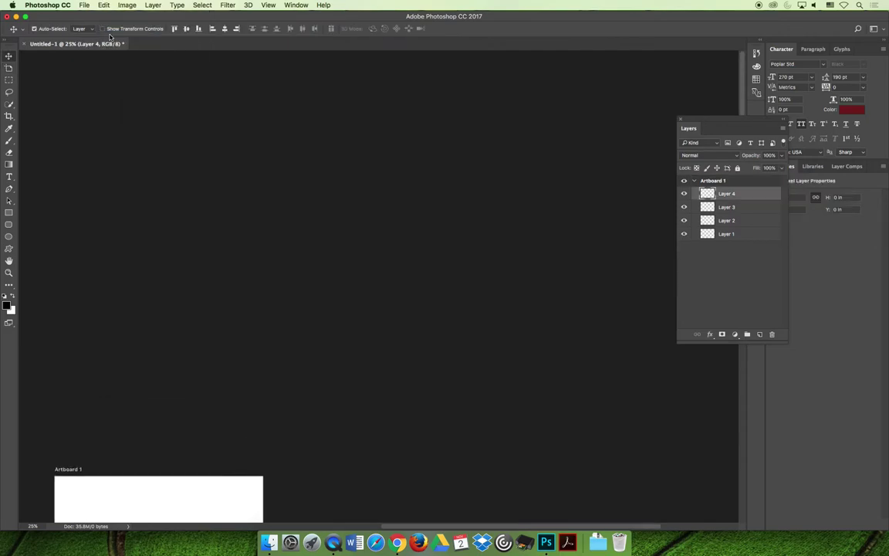
{"action": "left_click_drag", "start_coordinate": [319, 246], "coordinate": [407, 119]}
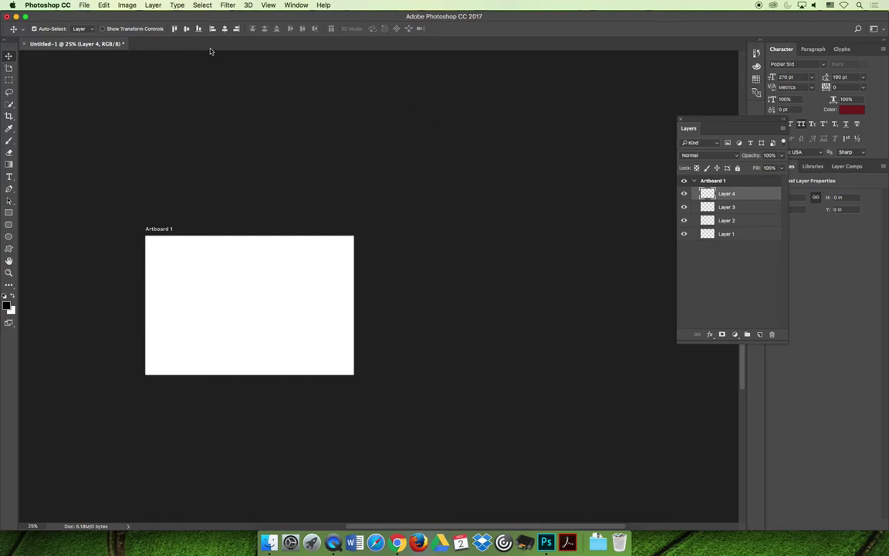
Set up a new artboard named Letterhead at 8.5 in wide by 11 in high
{"action": "left_click", "coordinate": [153, 6]}
{"action": "mouse_move", "coordinate": [151, 16]}
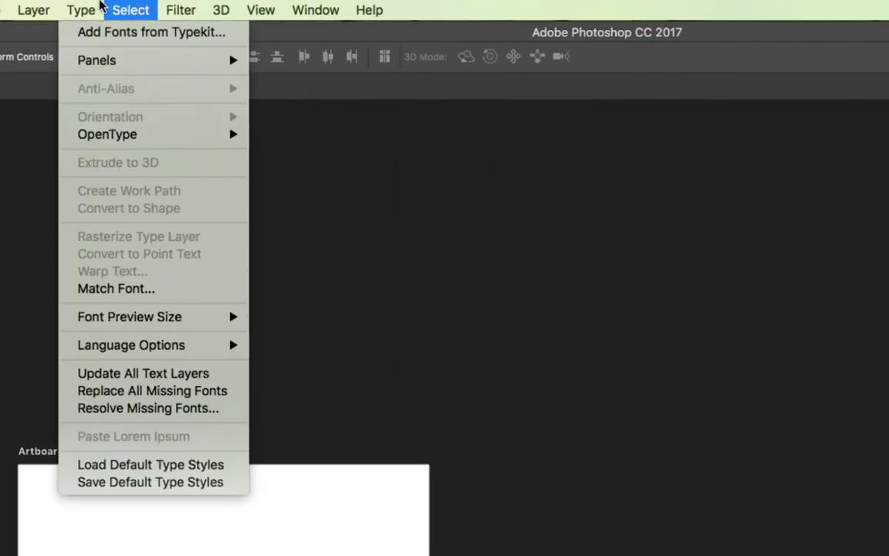
{"action": "mouse_move", "coordinate": [51, 32]}
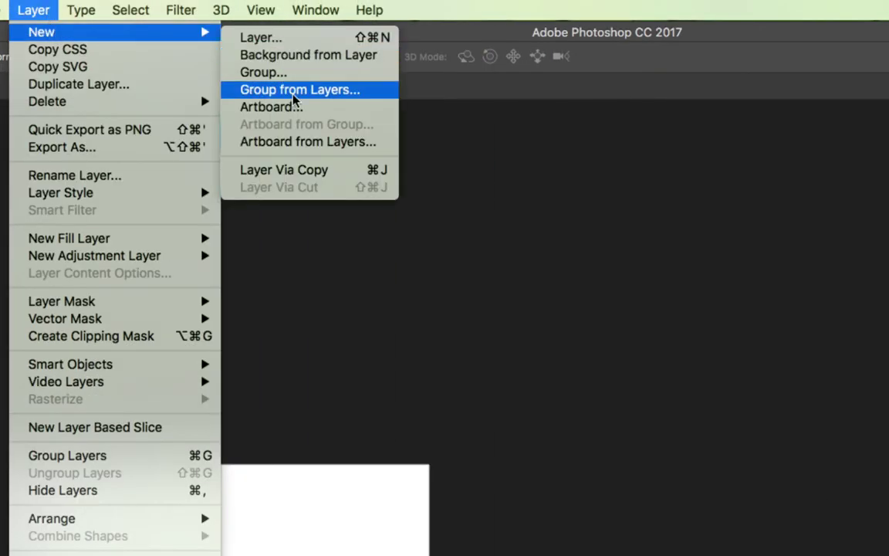
{"action": "left_click", "coordinate": [345, 111]}
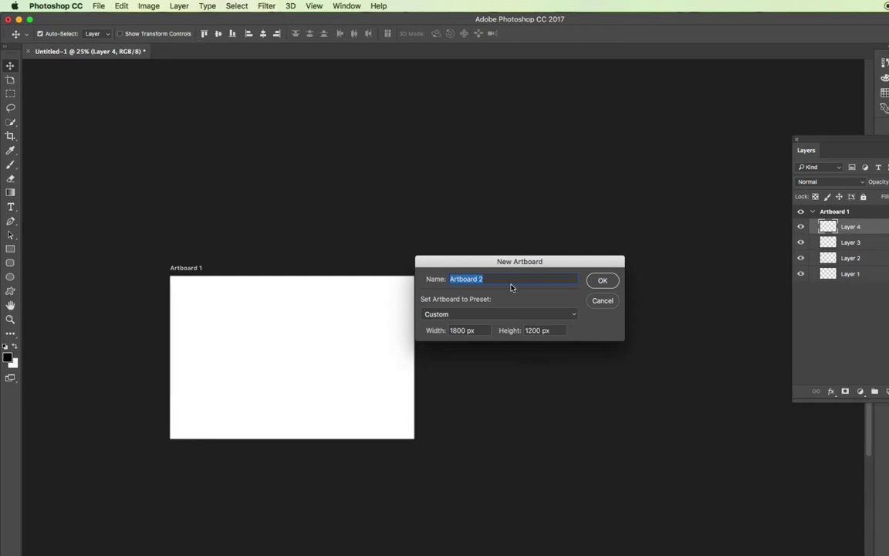
{"action": "type", "text": "Letterhead"}
{"action": "key", "text": "Tab"}
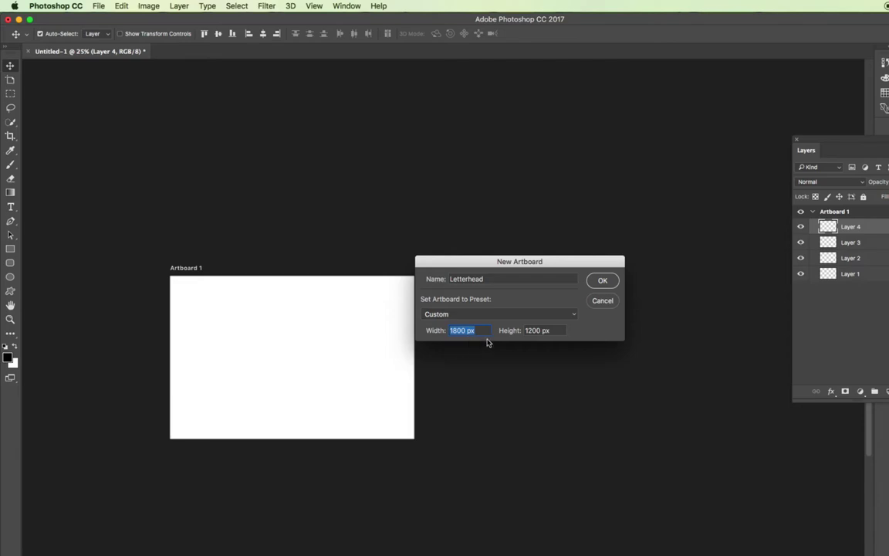
{"action": "type", "text": "8.5 in"}
{"action": "key", "text": "Tab"}
{"action": "type", "text": "11 in"}
{"action": "key", "text": "Tab"}
Create the Letterhead artboard and move it right, clear of Artboard 1
{"action": "left_click", "coordinate": [615, 284]}
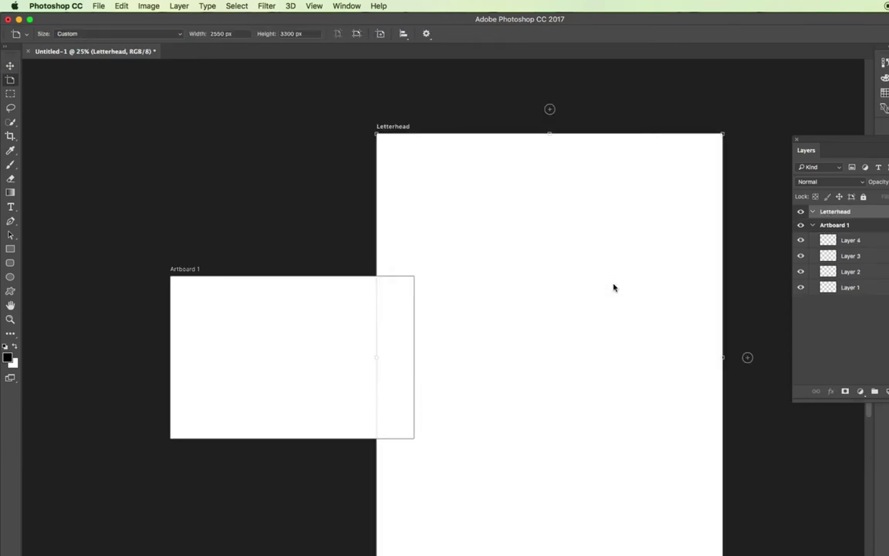
{"action": "left_click_drag", "start_coordinate": [536, 190], "coordinate": [558, 183]}
{"action": "left_click", "coordinate": [420, 149]}
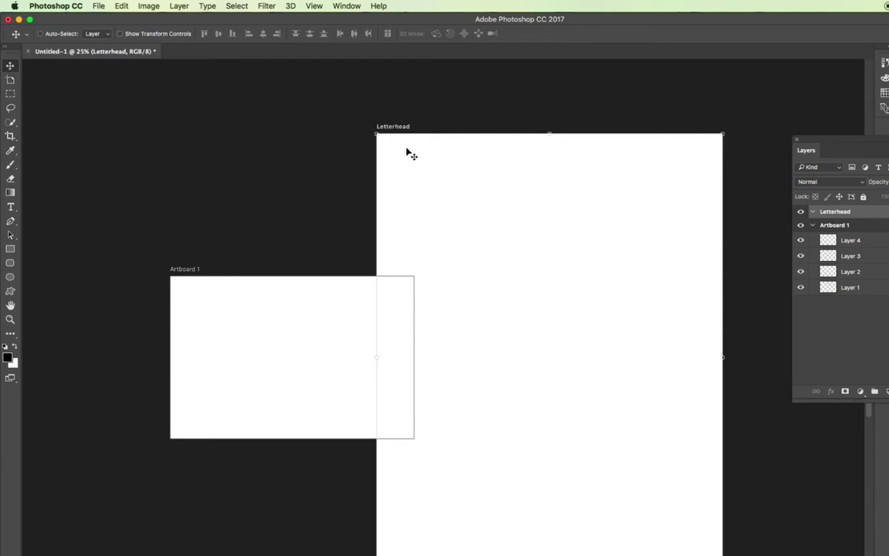
{"action": "left_click_drag", "start_coordinate": [399, 160], "coordinate": [513, 200]}
{"action": "left_click", "coordinate": [404, 188]}
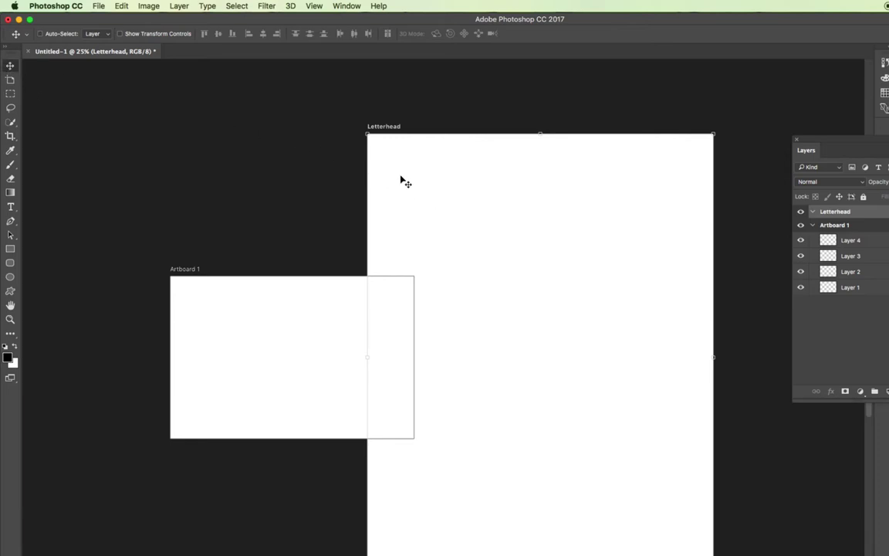
{"action": "left_click_drag", "start_coordinate": [391, 171], "coordinate": [445, 168]}
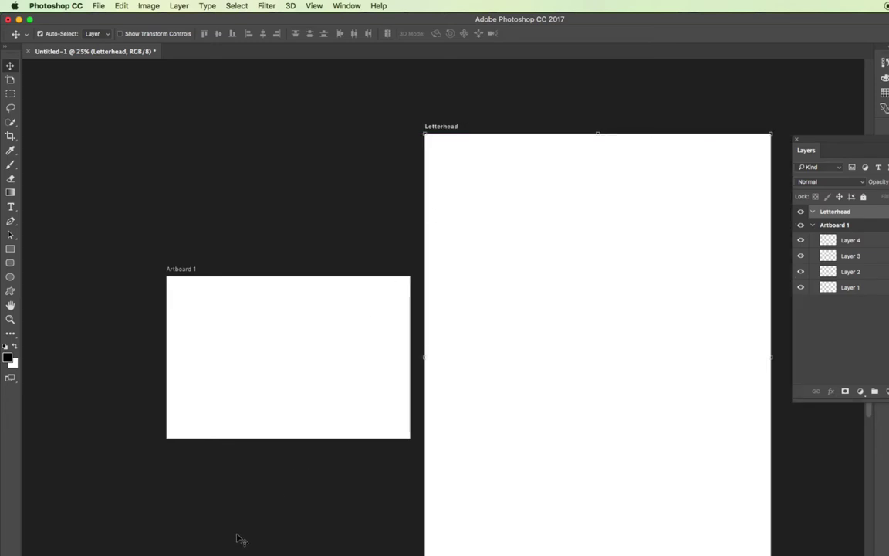
Raise Artboard 1 so its top aligns with Letterhead's top
{"action": "left_click", "coordinate": [254, 352]}
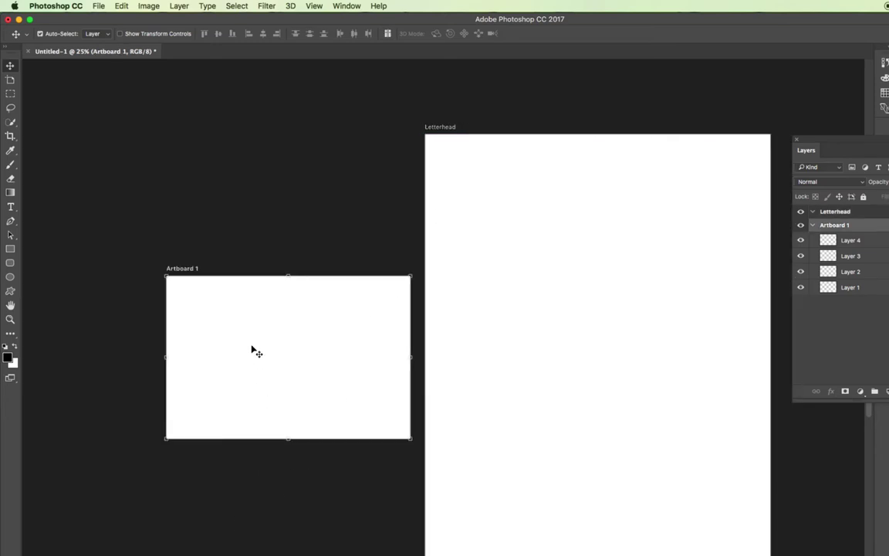
{"action": "left_click_drag", "start_coordinate": [252, 347], "coordinate": [256, 208]}
{"action": "left_click", "coordinate": [259, 385]}
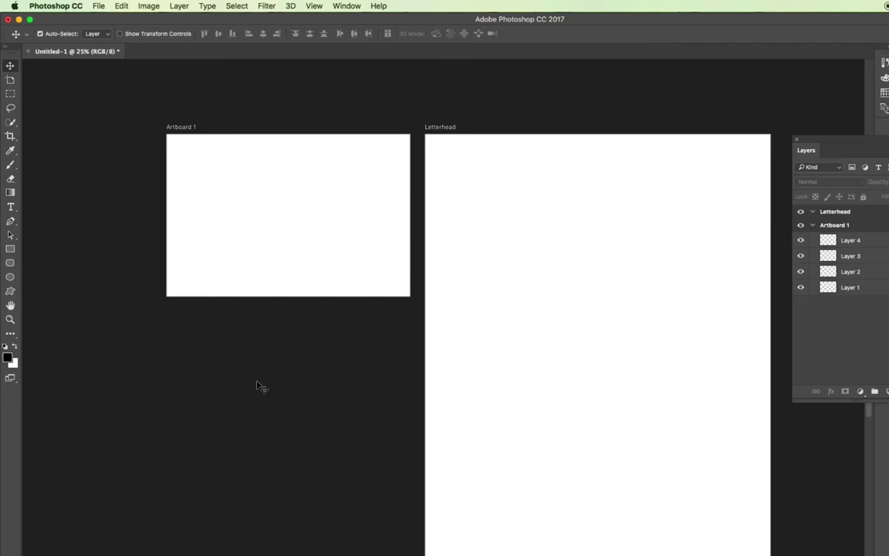
{"action": "left_click", "coordinate": [178, 5]}
Create a 3.5 × 2 in artboard named Business Card
{"action": "mouse_move", "coordinate": [171, 18]}
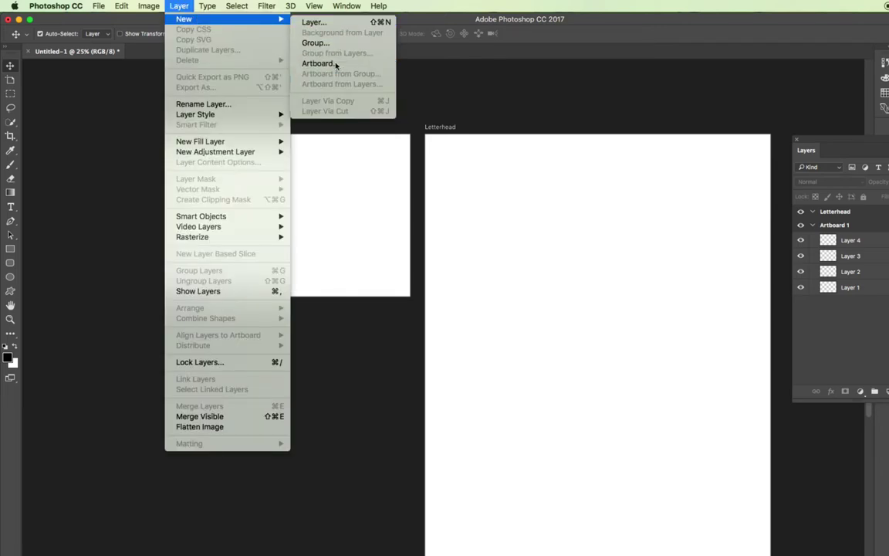
{"action": "left_click", "coordinate": [335, 64]}
{"action": "type", "text": "Business Card"}
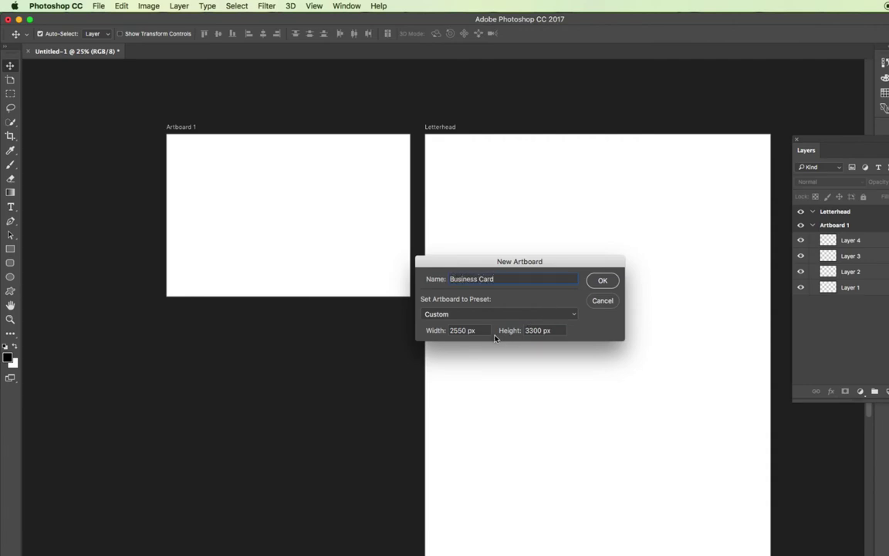
{"action": "key", "text": "Tab"}
{"action": "type", "text": "3"}
{"action": "key", "text": "Tab"}
{"action": "type", "text": "2in"}
{"action": "left_click", "coordinate": [603, 280]}
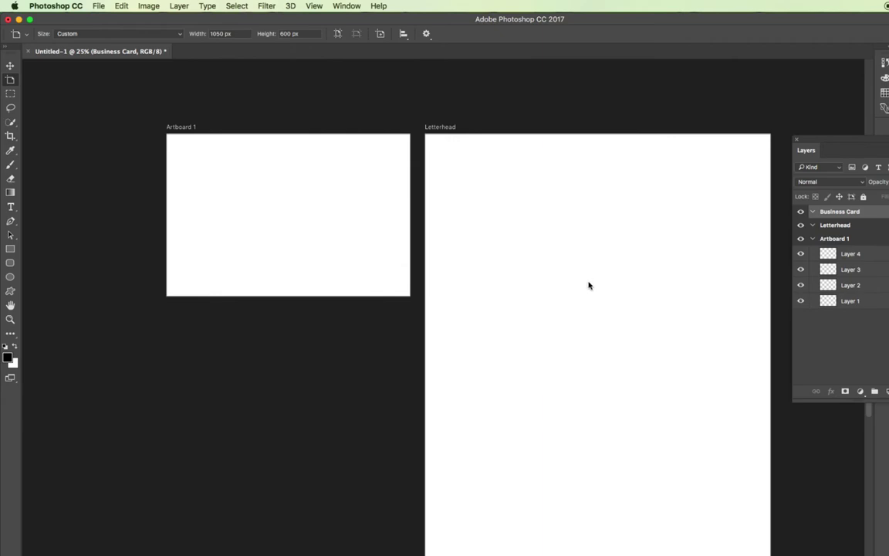
{"action": "left_click", "coordinate": [801, 225]}
Toggle Letterhead and Artboard 1 visibility and zoom out to locate Business Card
{"action": "left_click", "coordinate": [800, 239]}
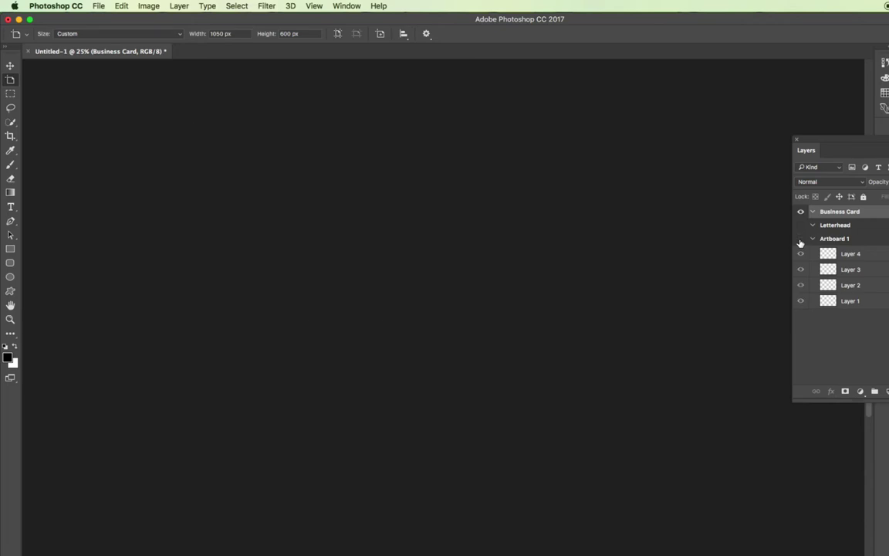
{"action": "key", "text": "super+minus"}
{"action": "key", "text": "super+minus"}
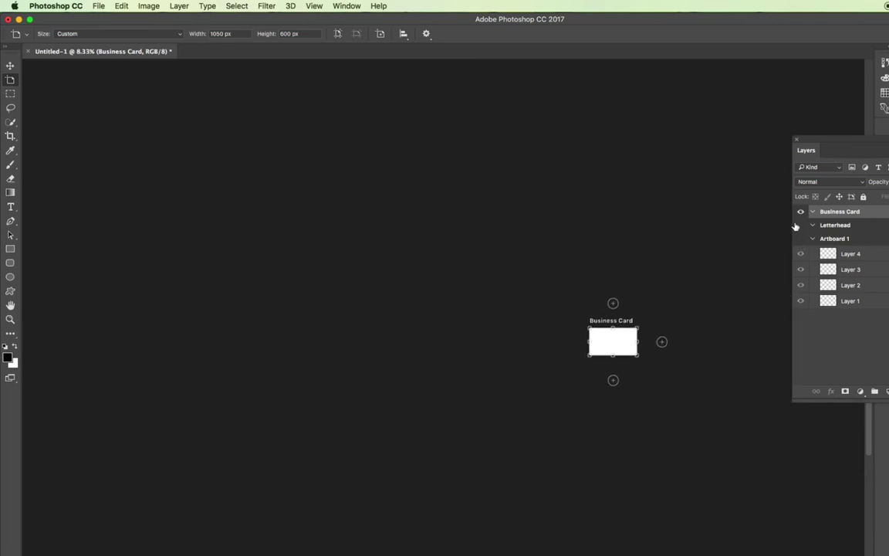
{"action": "left_click", "coordinate": [801, 225]}
{"action": "left_click", "coordinate": [801, 240]}
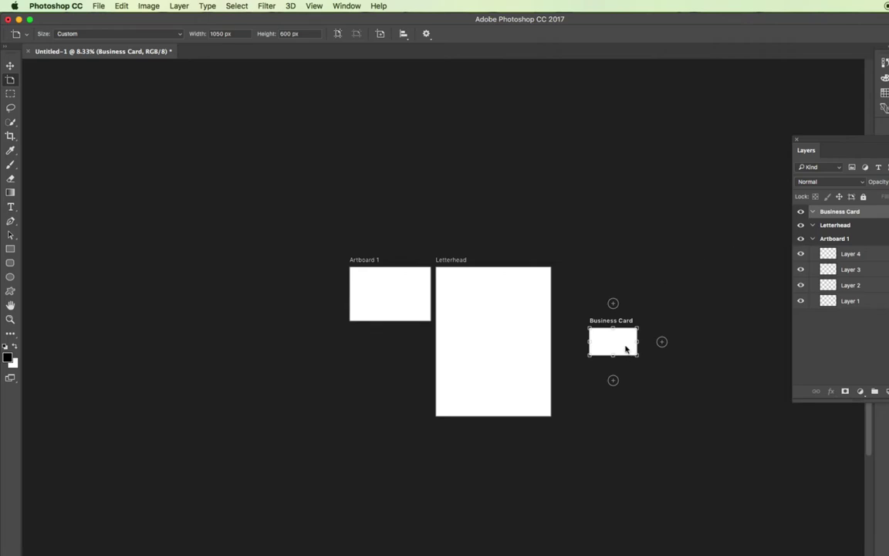
Place the Business Card artboard directly beneath Artboard 1
{"action": "left_click", "coordinate": [12, 65]}
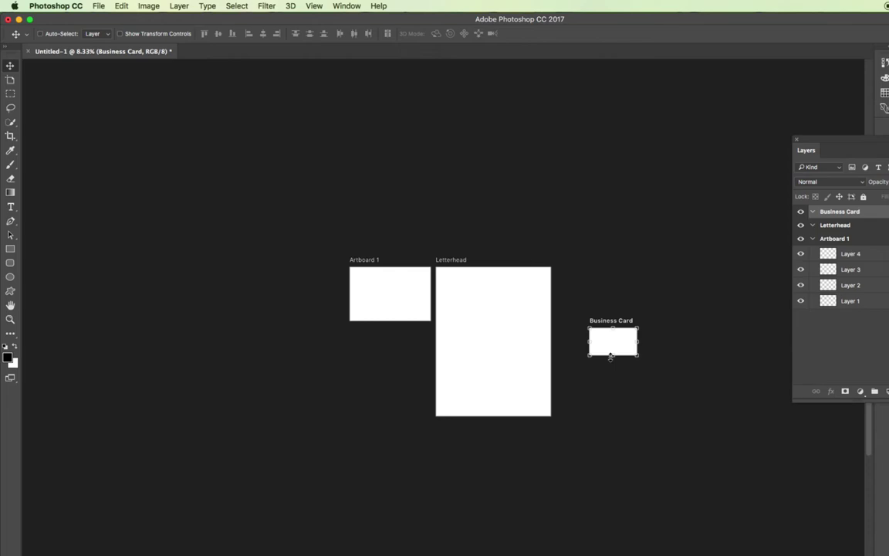
{"action": "left_click_drag", "start_coordinate": [614, 344], "coordinate": [404, 345]}
{"action": "left_click", "coordinate": [367, 411]}
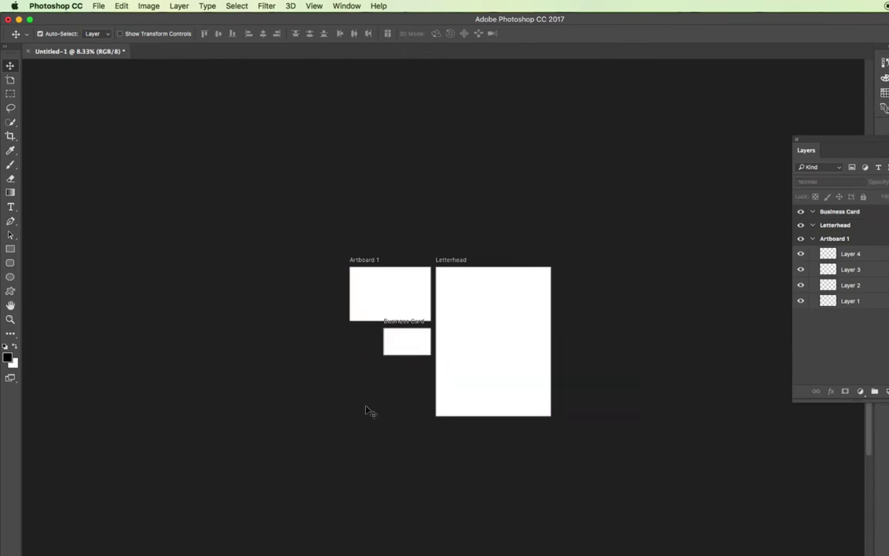
{"action": "left_click", "coordinate": [413, 343]}
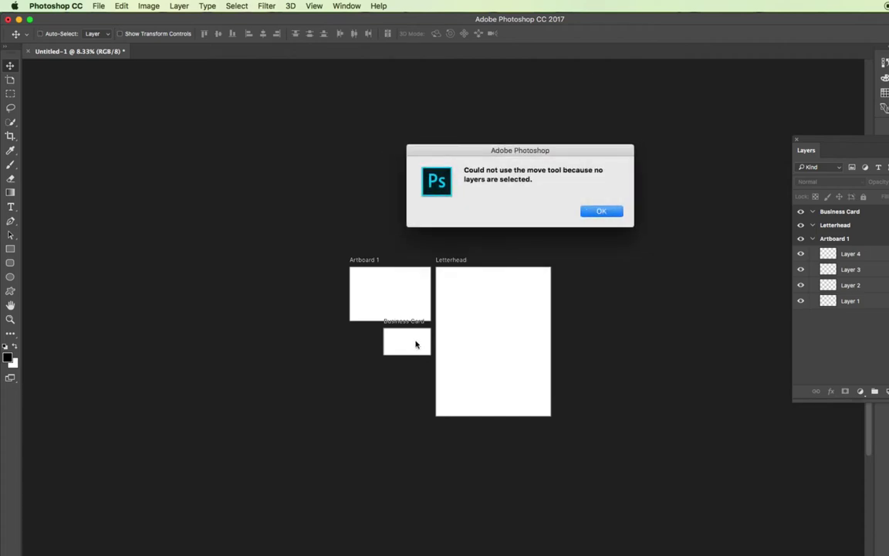
{"action": "left_click", "coordinate": [607, 209]}
{"action": "left_click_drag", "start_coordinate": [420, 346], "coordinate": [383, 355]}
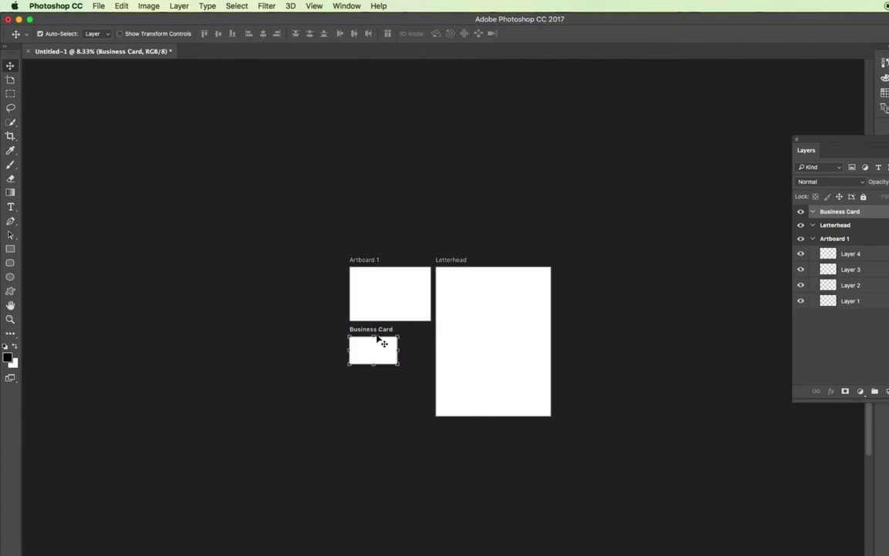
Move Artboard 1 and Business Card together to the right of Letterhead
{"action": "left_click", "coordinate": [364, 294]}
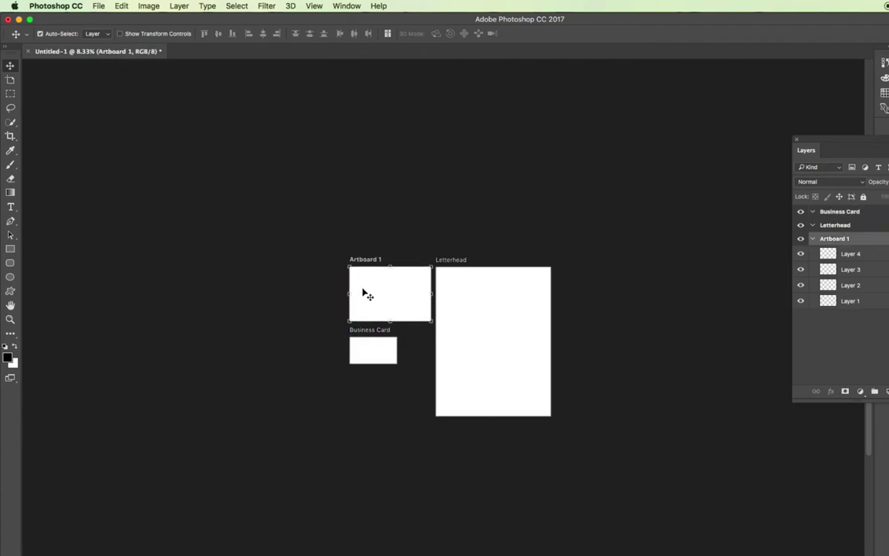
{"action": "left_click_drag", "start_coordinate": [368, 293], "coordinate": [577, 291]}
{"action": "left_click", "coordinate": [365, 353]}
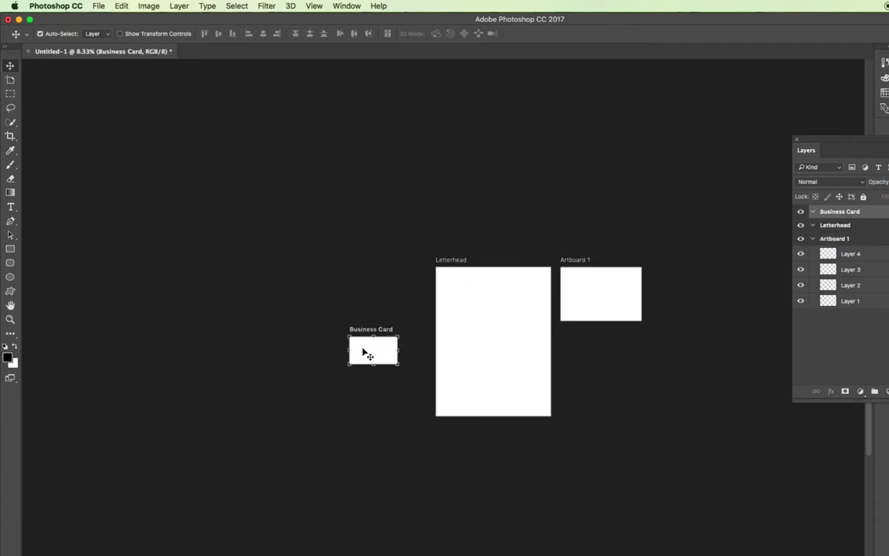
{"action": "left_click_drag", "start_coordinate": [365, 354], "coordinate": [584, 355]}
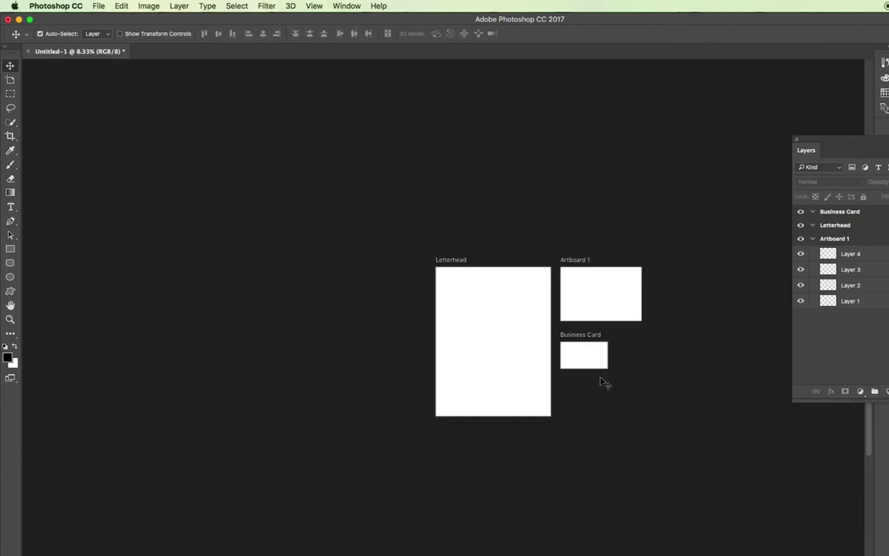
{"action": "left_click_drag", "start_coordinate": [823, 143], "coordinate": [133, 134]}
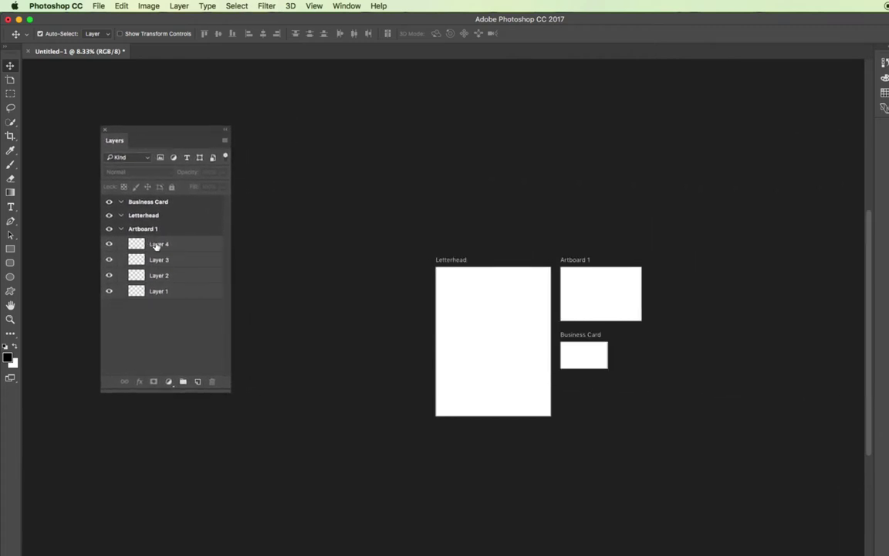
Add Layers 5 and 6 to Letterhead and Layers 7 and 8 to Business Card
{"action": "left_click", "coordinate": [132, 216]}
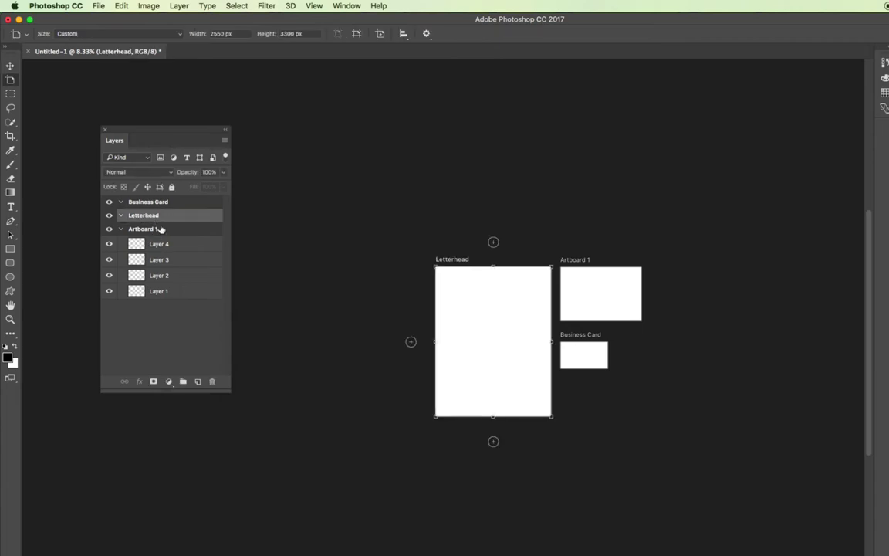
{"action": "left_click", "coordinate": [198, 381]}
{"action": "left_click", "coordinate": [198, 381]}
{"action": "left_click", "coordinate": [154, 201]}
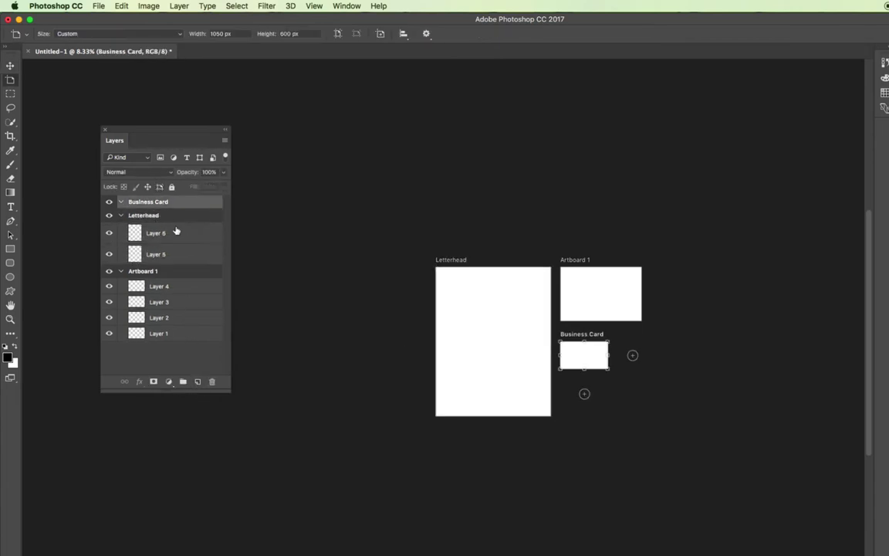
{"action": "left_click", "coordinate": [198, 382]}
{"action": "left_click", "coordinate": [197, 382]}
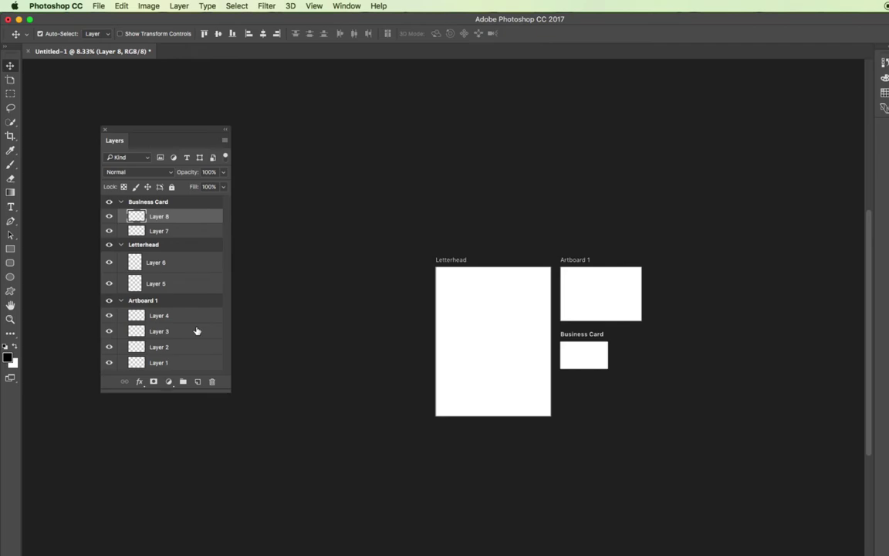
{"action": "left_click", "coordinate": [96, 5]}
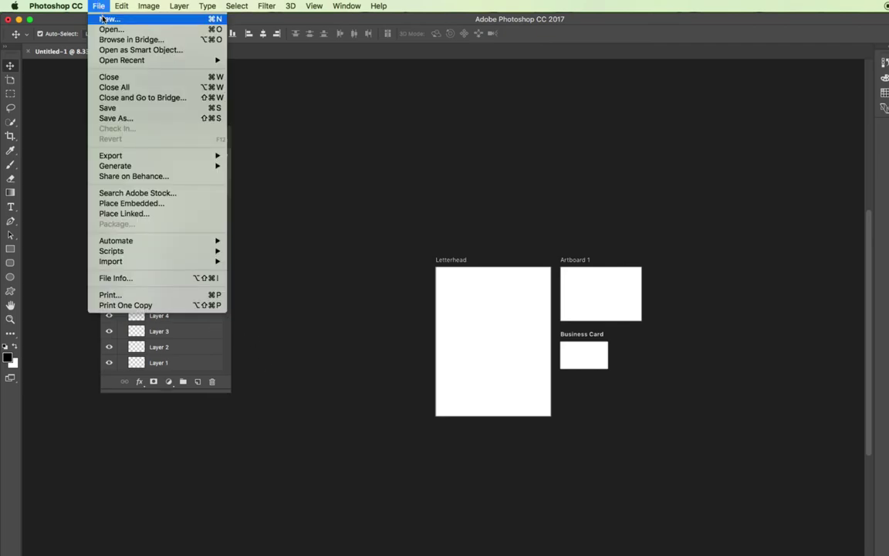
Create a new 6 x 8 inch, 300 ppi print document with Artboards enabled
{"action": "left_click", "coordinate": [105, 19]}
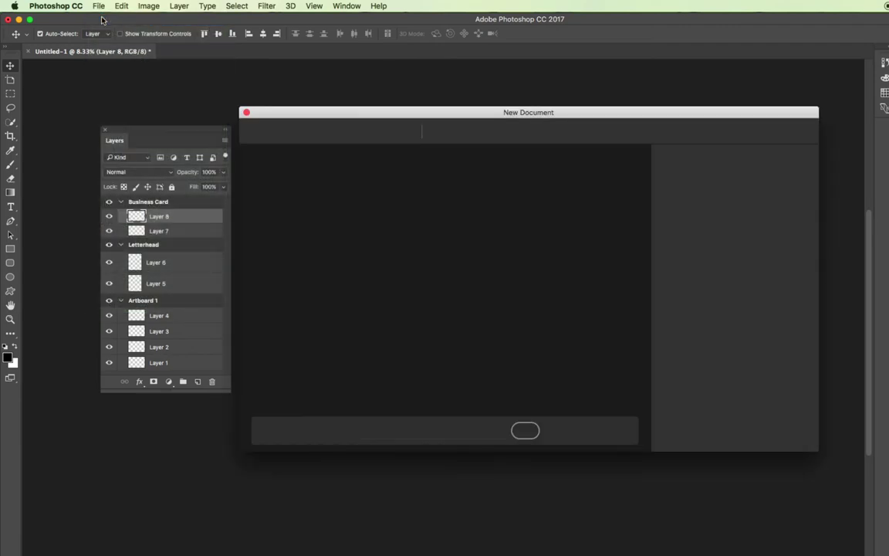
{"action": "left_click", "coordinate": [763, 242]}
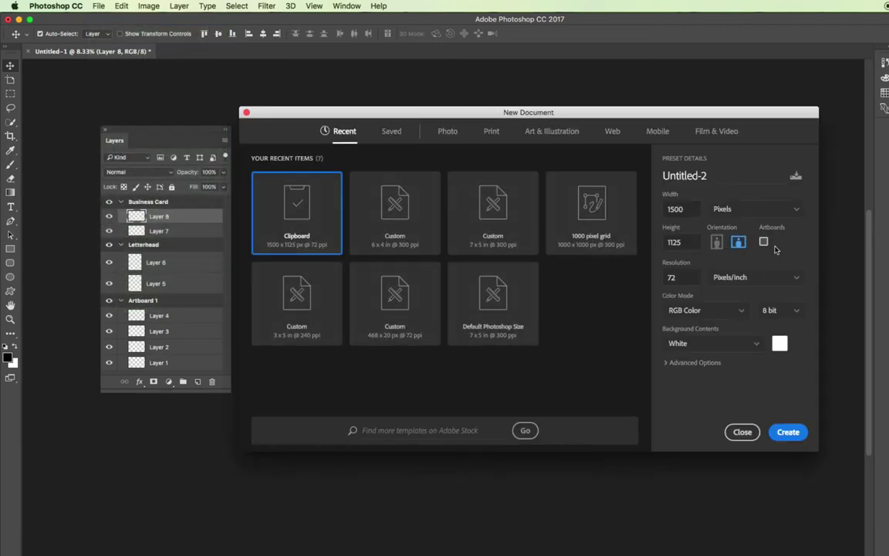
{"action": "left_click_drag", "start_coordinate": [670, 113], "coordinate": [546, 98]}
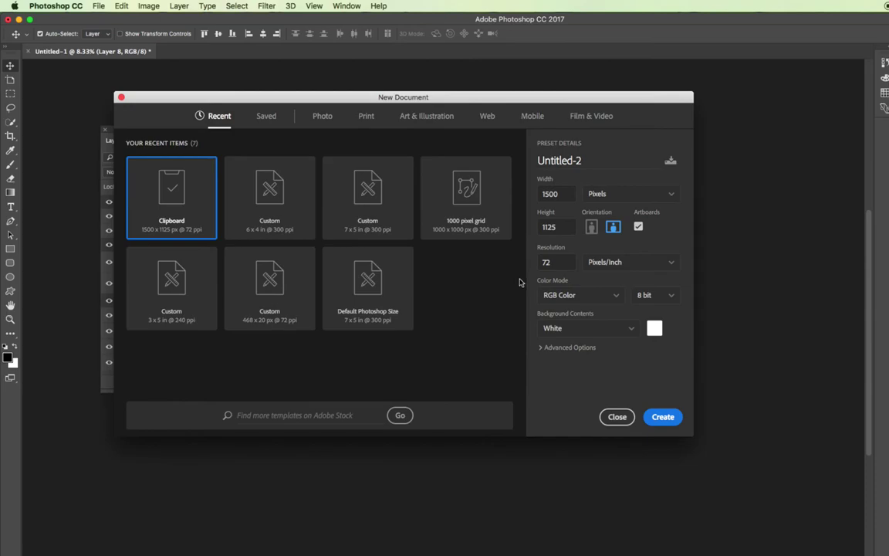
{"action": "left_click", "coordinate": [366, 117]}
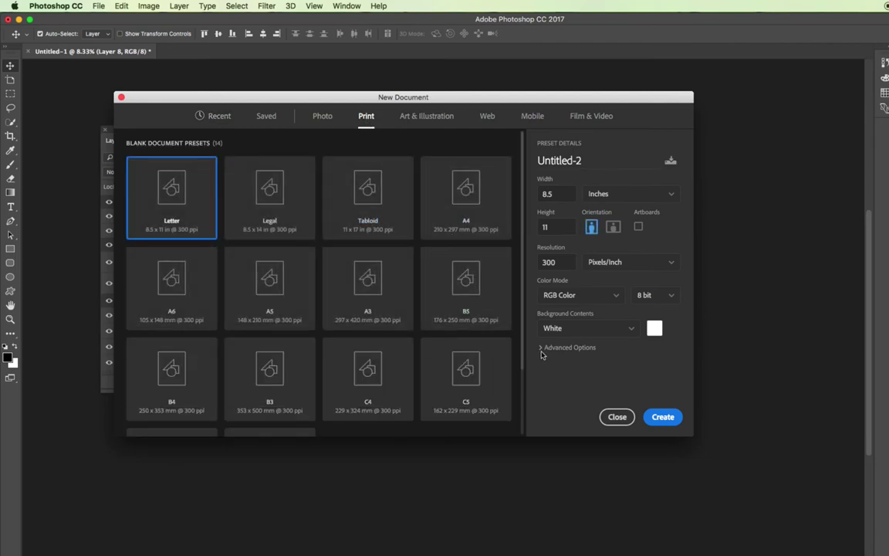
{"action": "left_click", "coordinate": [639, 227]}
{"action": "left_click", "coordinate": [555, 194]}
{"action": "type", "text": "6"}
{"action": "key", "text": "Tab"}
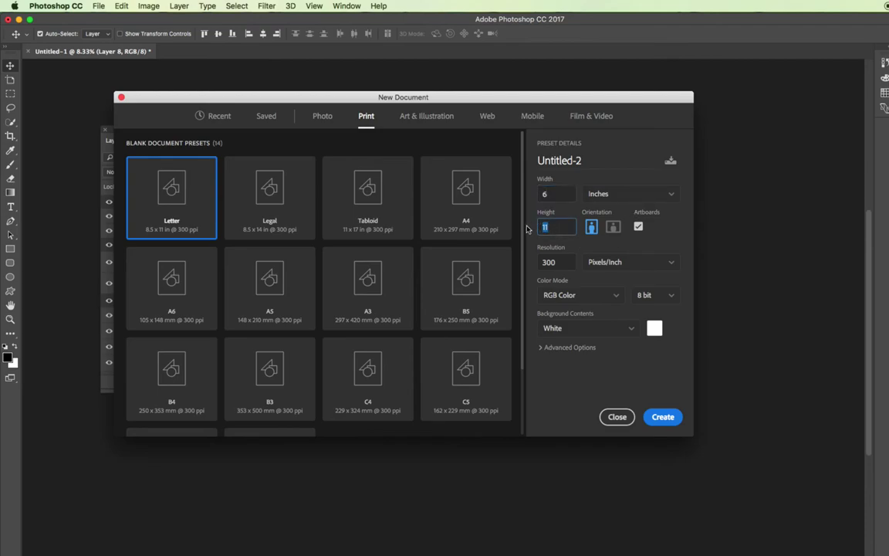
{"action": "key", "text": "Tab"}
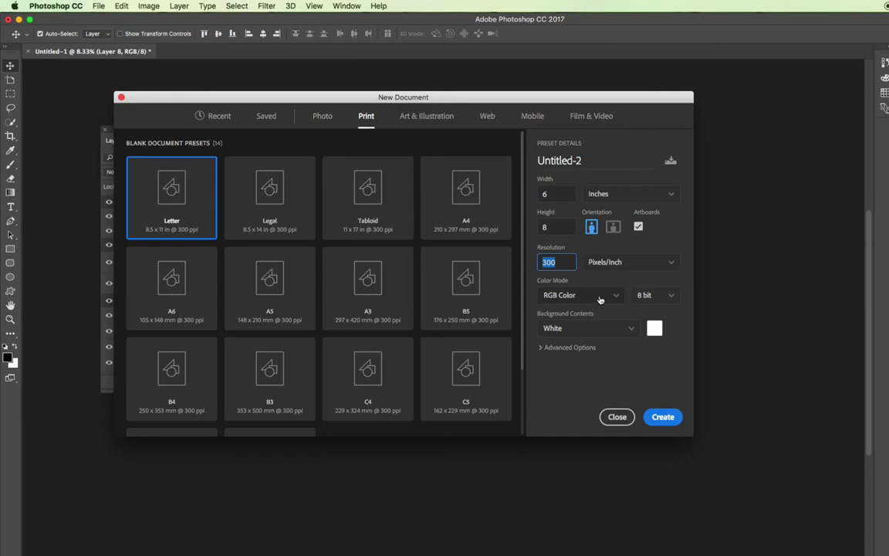
{"action": "key", "text": "Tab"}
{"action": "left_click", "coordinate": [664, 418]}
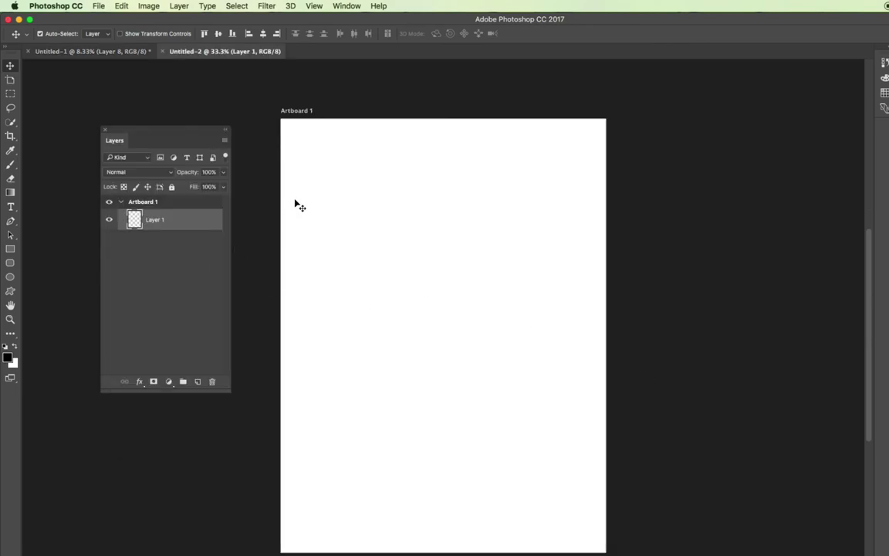
Add Artboard 2 left of Artboard 1, then Artboard 3 left of Artboard 2
{"action": "key", "text": "super+minus"}
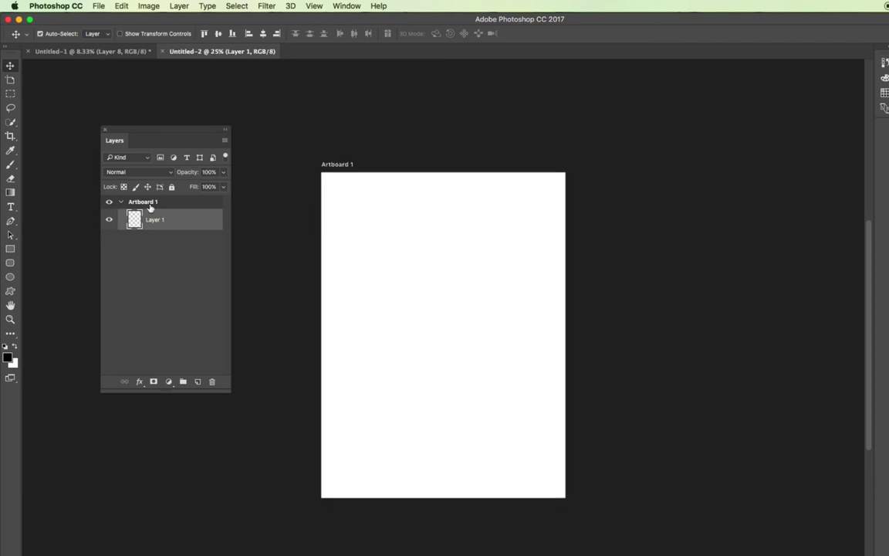
{"action": "left_click", "coordinate": [365, 214]}
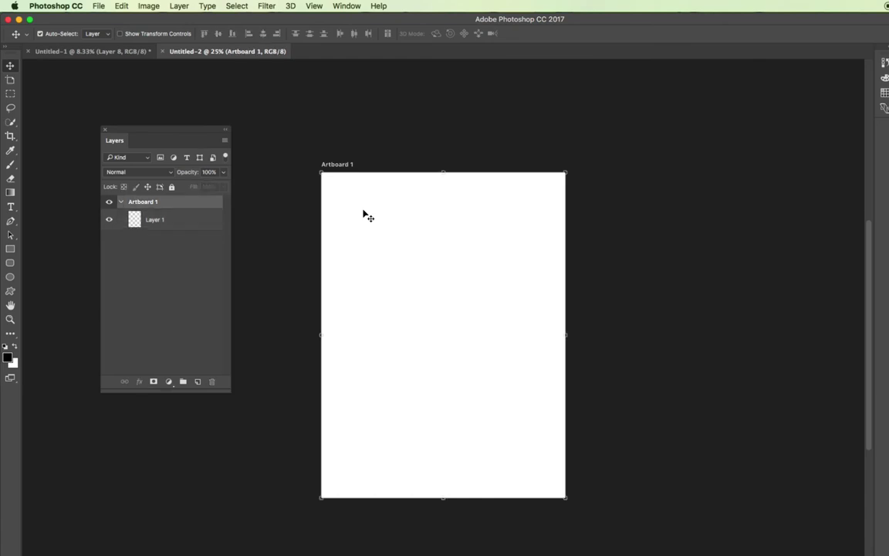
{"action": "left_click", "coordinate": [9, 80]}
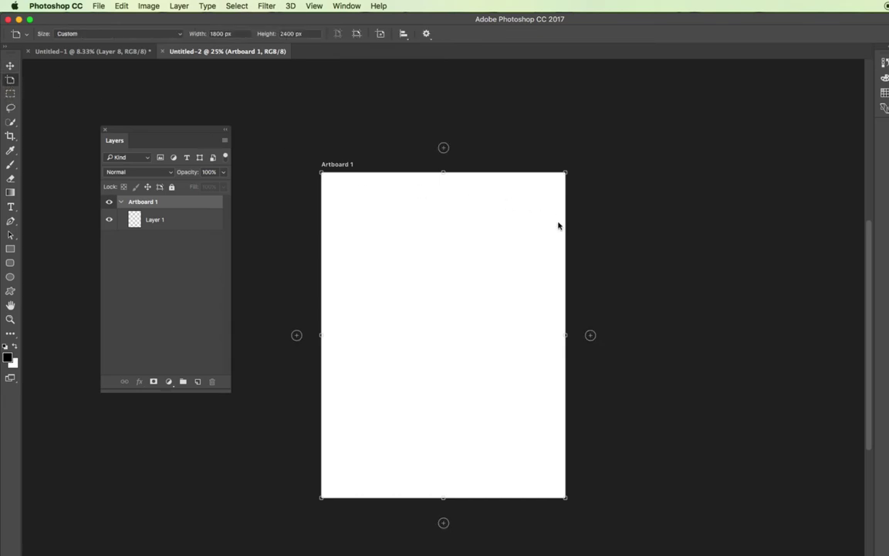
{"action": "left_click", "coordinate": [297, 336]}
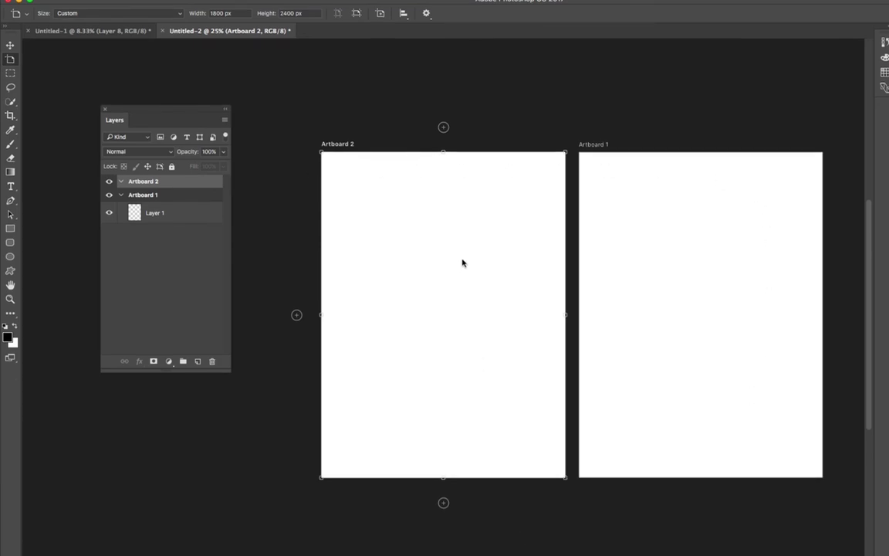
{"action": "key", "text": "v"}
{"action": "left_click", "coordinate": [284, 192]}
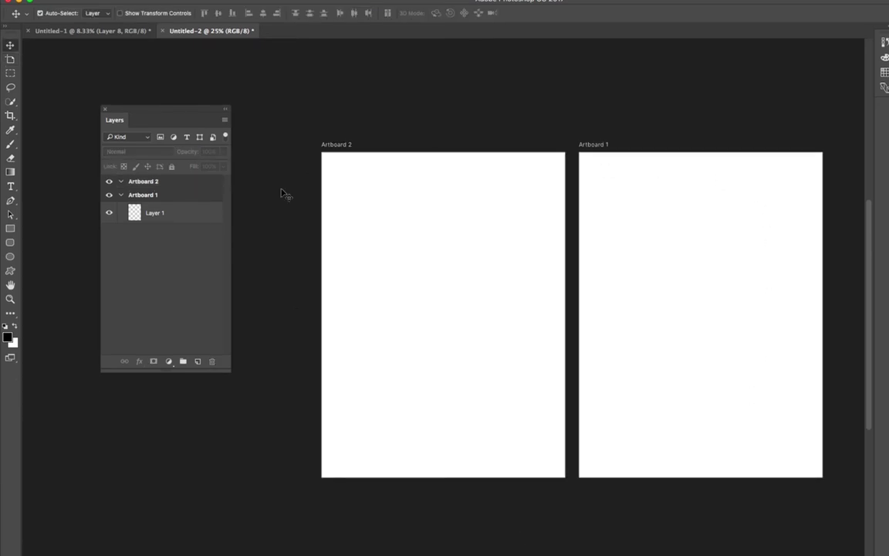
{"action": "left_click", "coordinate": [393, 192]}
{"action": "key", "text": "shift+v"}
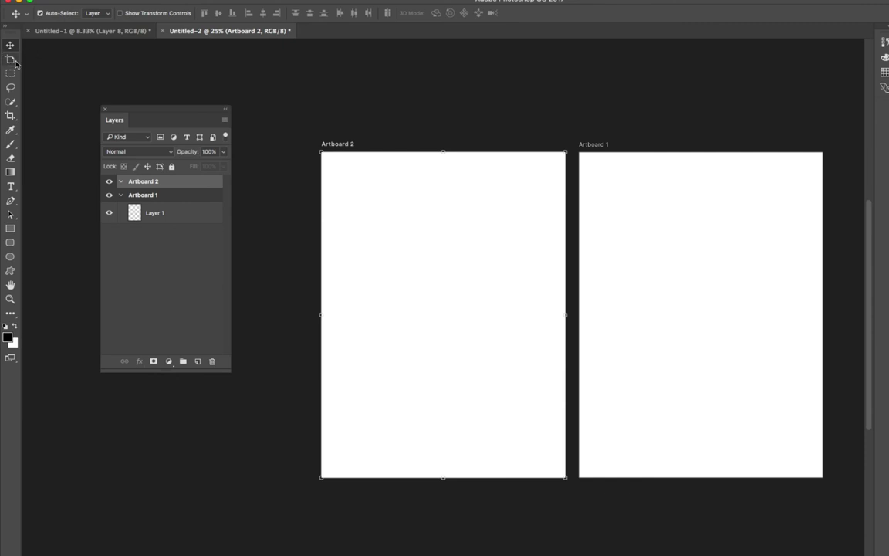
{"action": "left_click", "coordinate": [297, 315]}
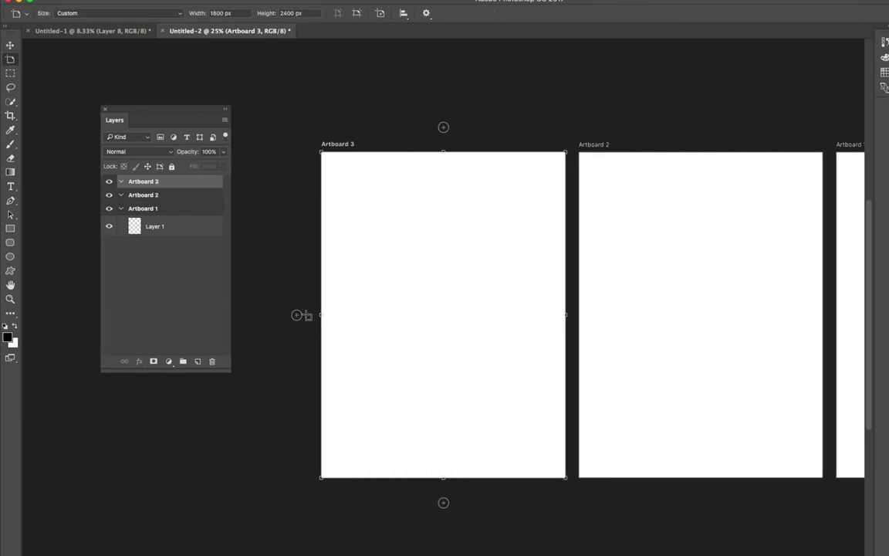
Drag Artboard 2's left edge inward to narrow it into a thin strip
{"action": "left_click", "coordinate": [737, 319]}
{"action": "key", "text": "v"}
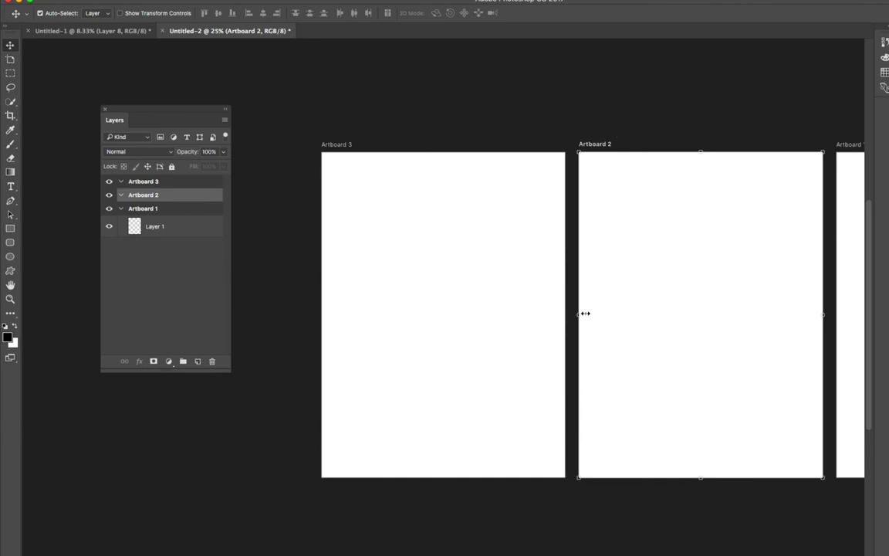
{"action": "left_click_drag", "start_coordinate": [579, 314], "coordinate": [788, 314]}
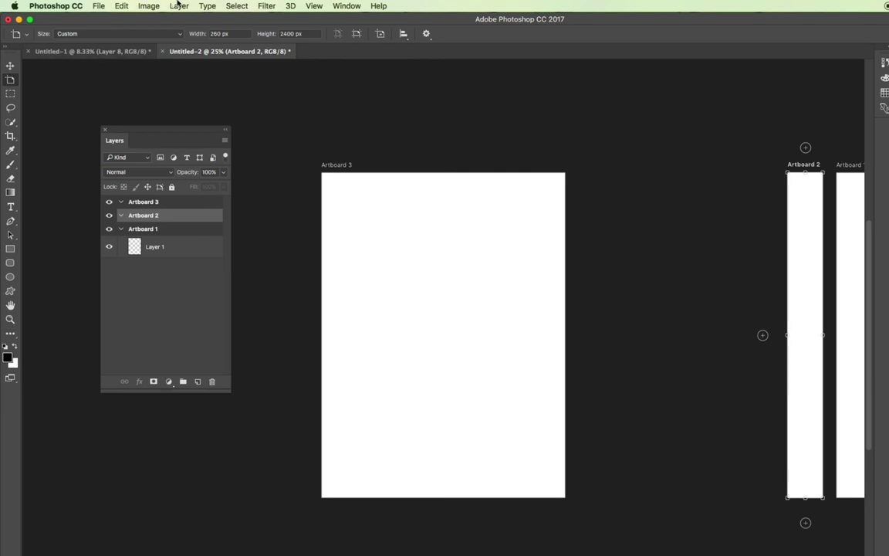
{"action": "left_click", "coordinate": [179, 5]}
{"action": "left_click", "coordinate": [178, 6]}
Move Artboard 2 next to Artboard 3, and Artboard 1 beside Artboard 2
{"action": "left_click", "coordinate": [10, 66]}
{"action": "left_click_drag", "start_coordinate": [688, 212], "coordinate": [433, 205]}
{"action": "key", "text": "super+minus"}
{"action": "key", "text": "super+minus"}
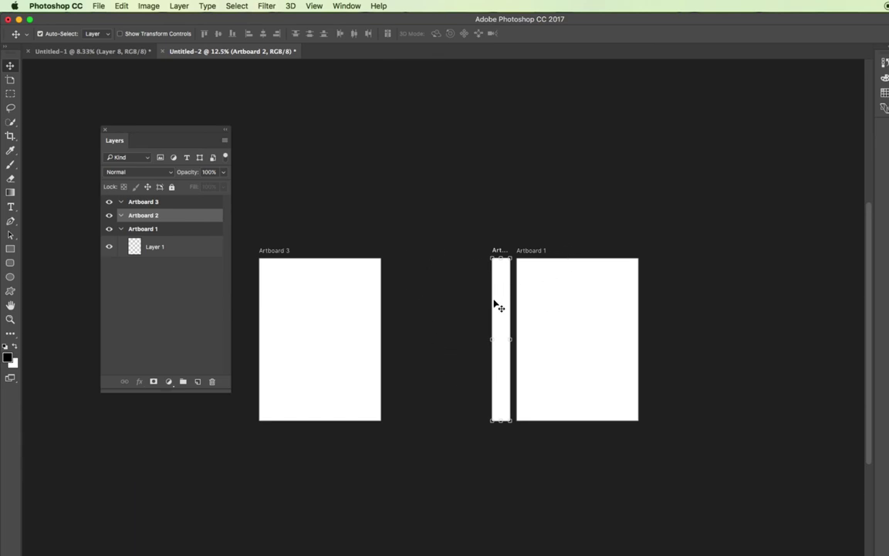
{"action": "left_click_drag", "start_coordinate": [502, 302], "coordinate": [402, 300]}
{"action": "left_click_drag", "start_coordinate": [560, 298], "coordinate": [457, 295]}
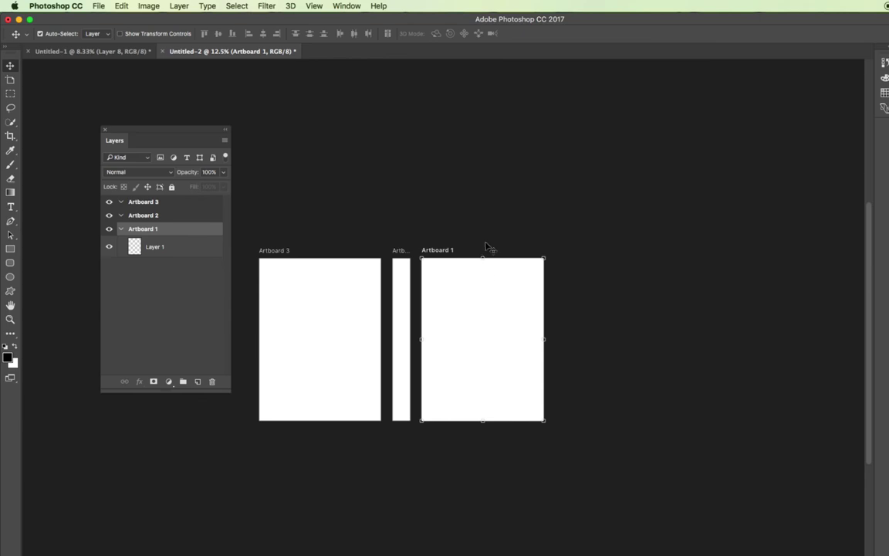